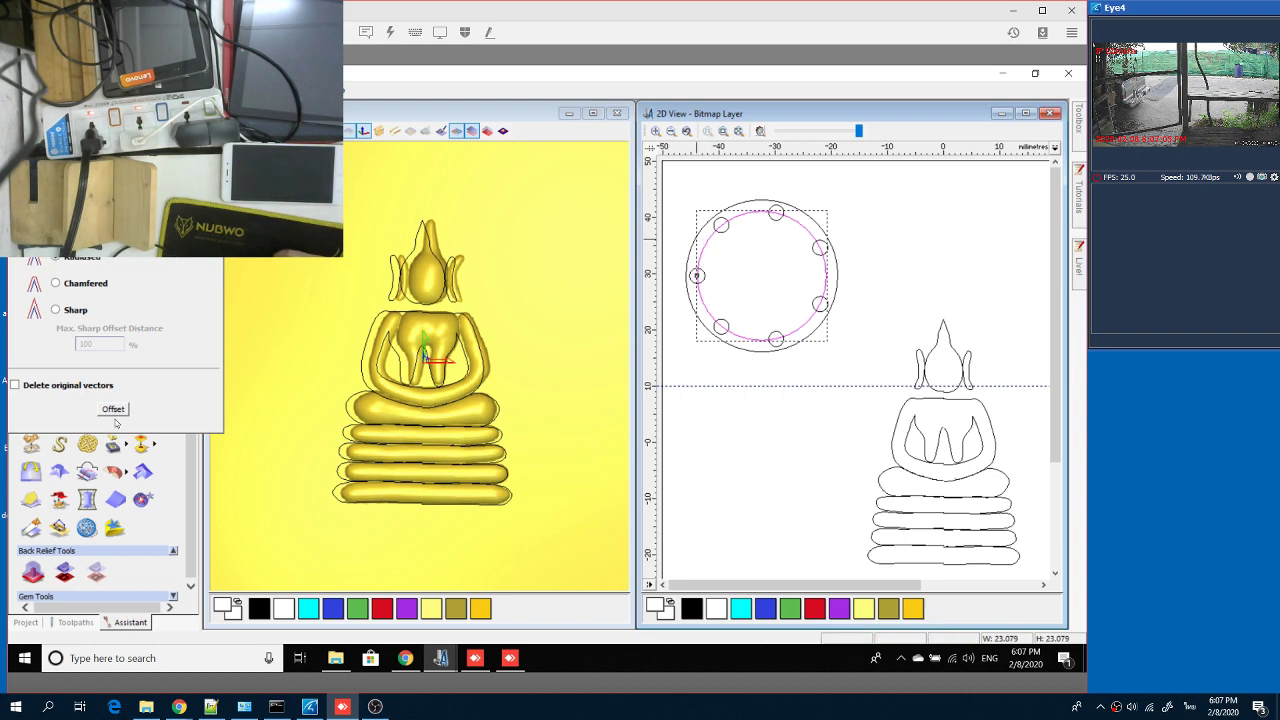
- Offset the ring's middle circle inward to create an inner circle about 19 mm in diameter
click(113, 409)
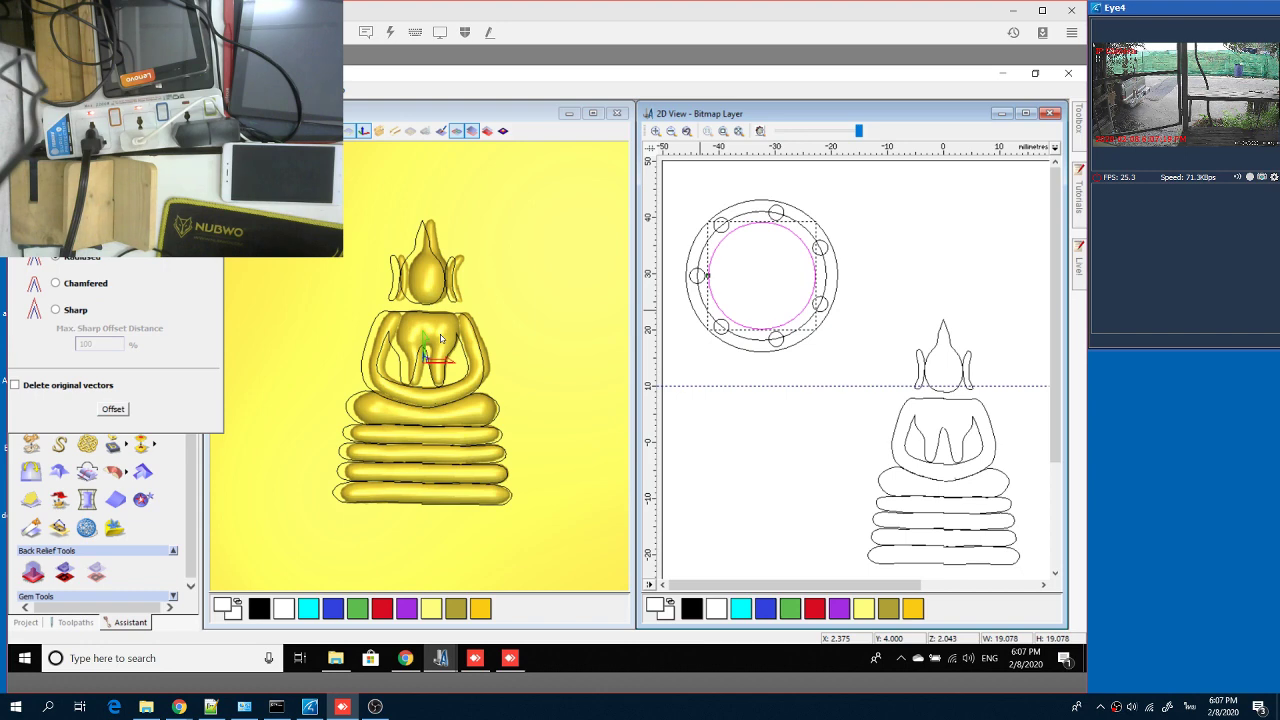
- Switch to Chrome to view the gold Buddha statue reference image, and return to the model
click(406, 659)
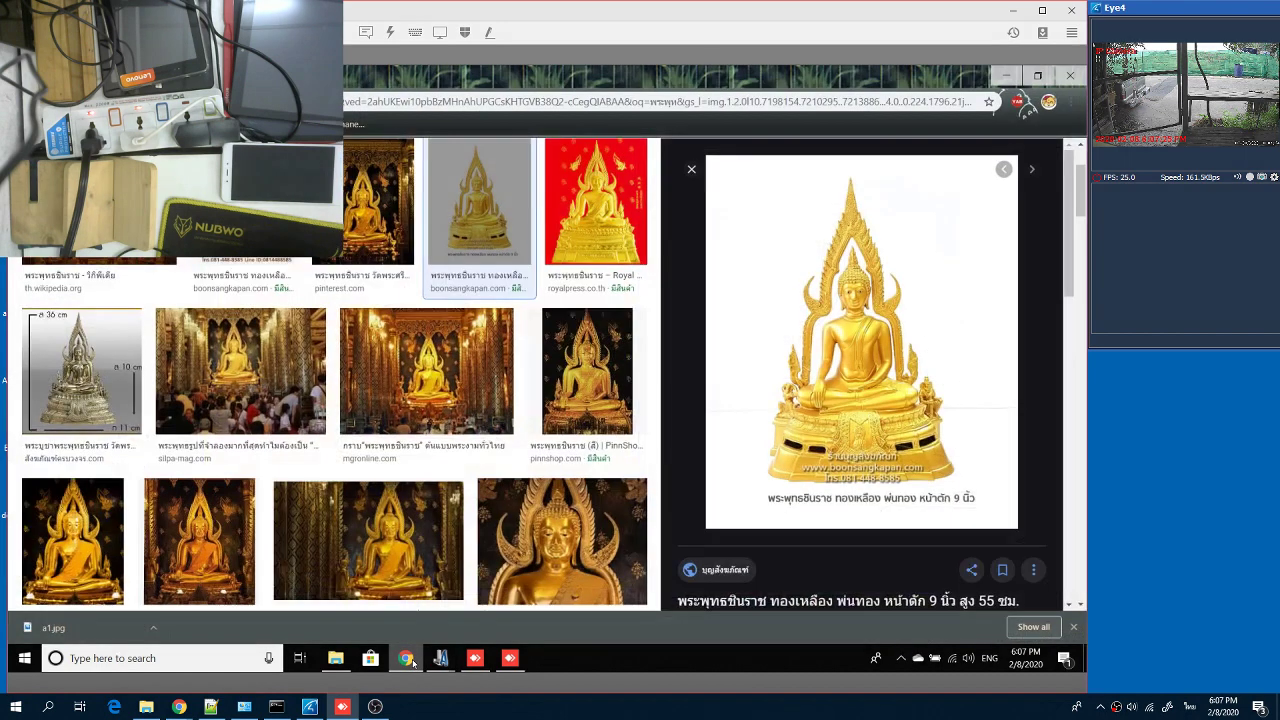
click(397, 103)
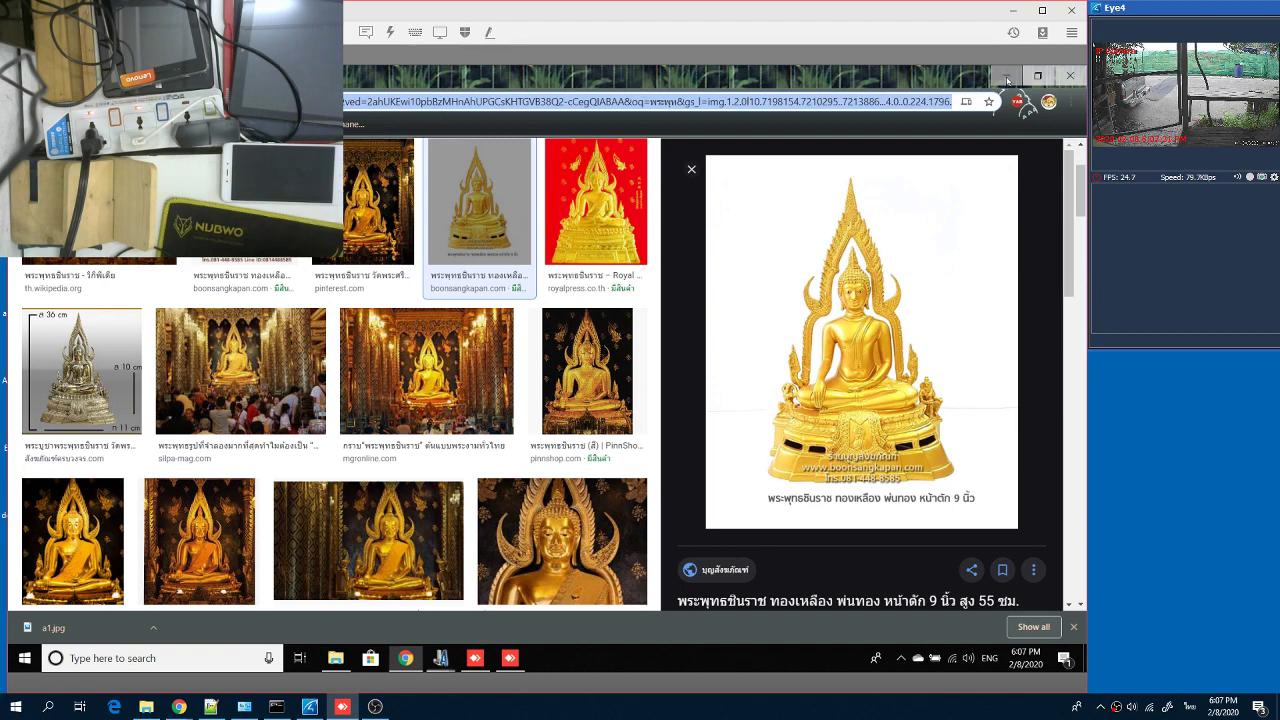
click(1007, 77)
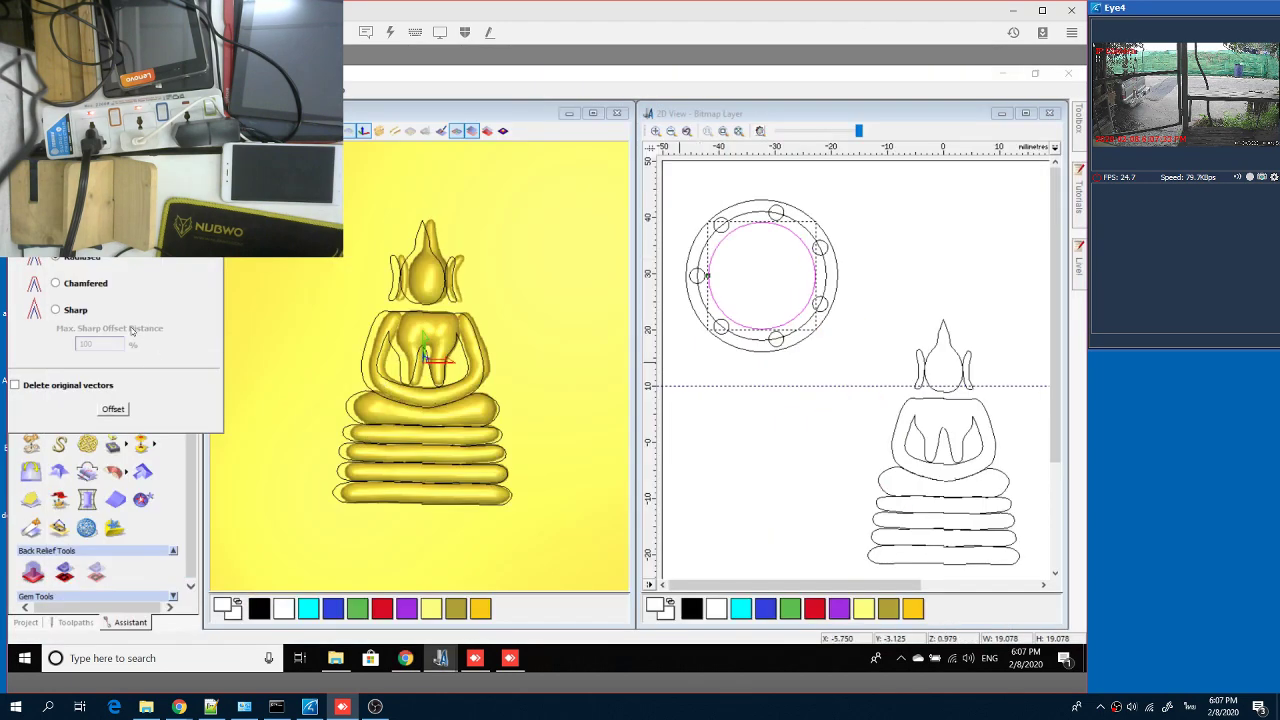
- Close the vector offset settings and deselect the new inner circle
click(780, 504)
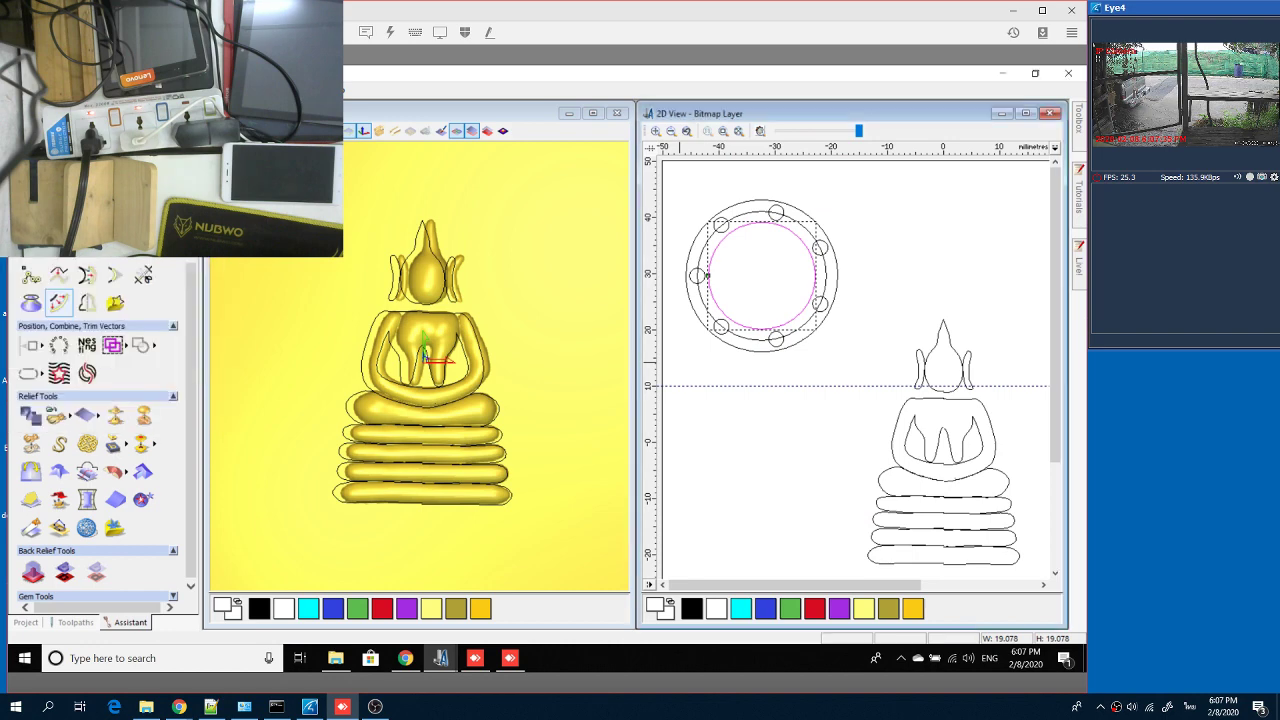
click(733, 411)
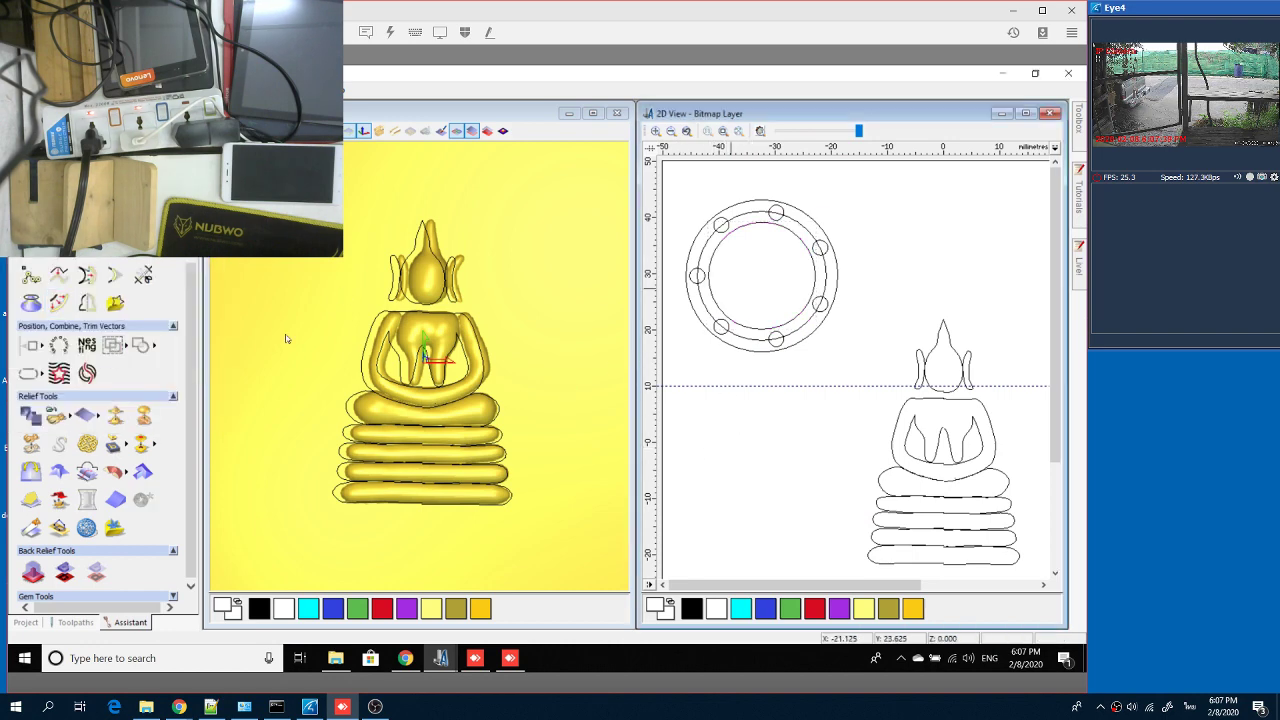
right_drag(262, 349, 283, 258)
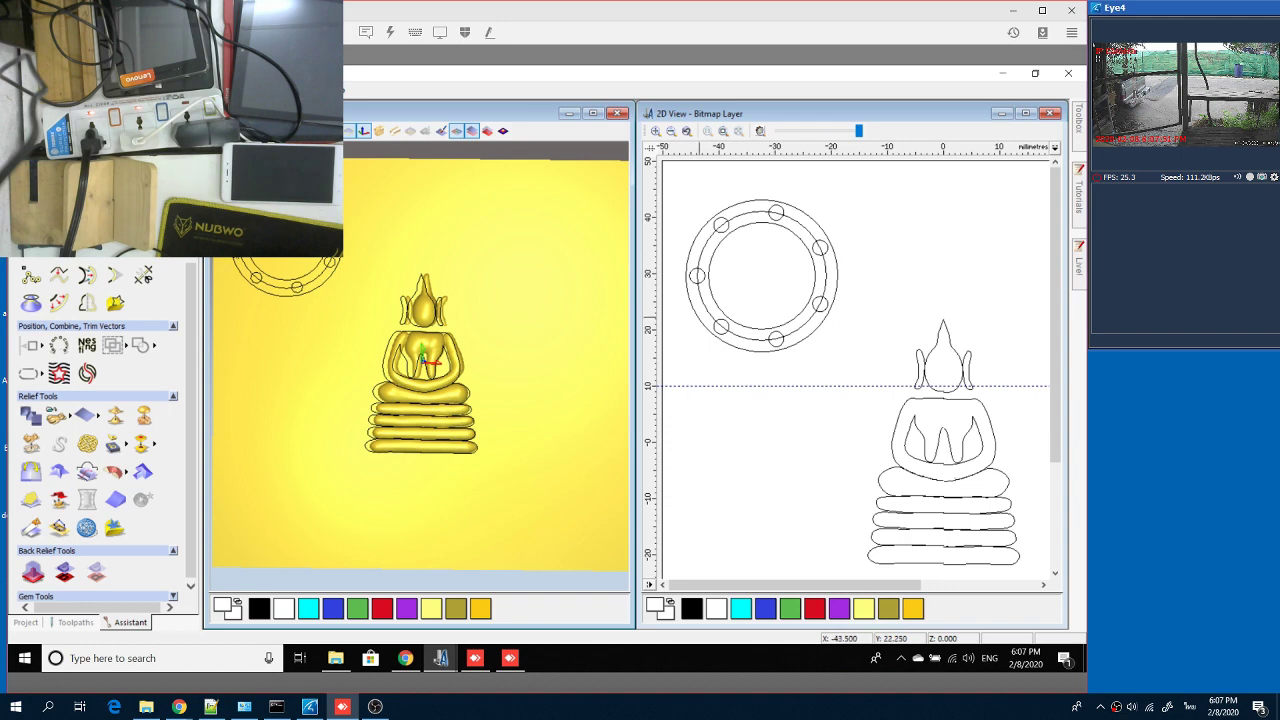
double_click(689, 304)
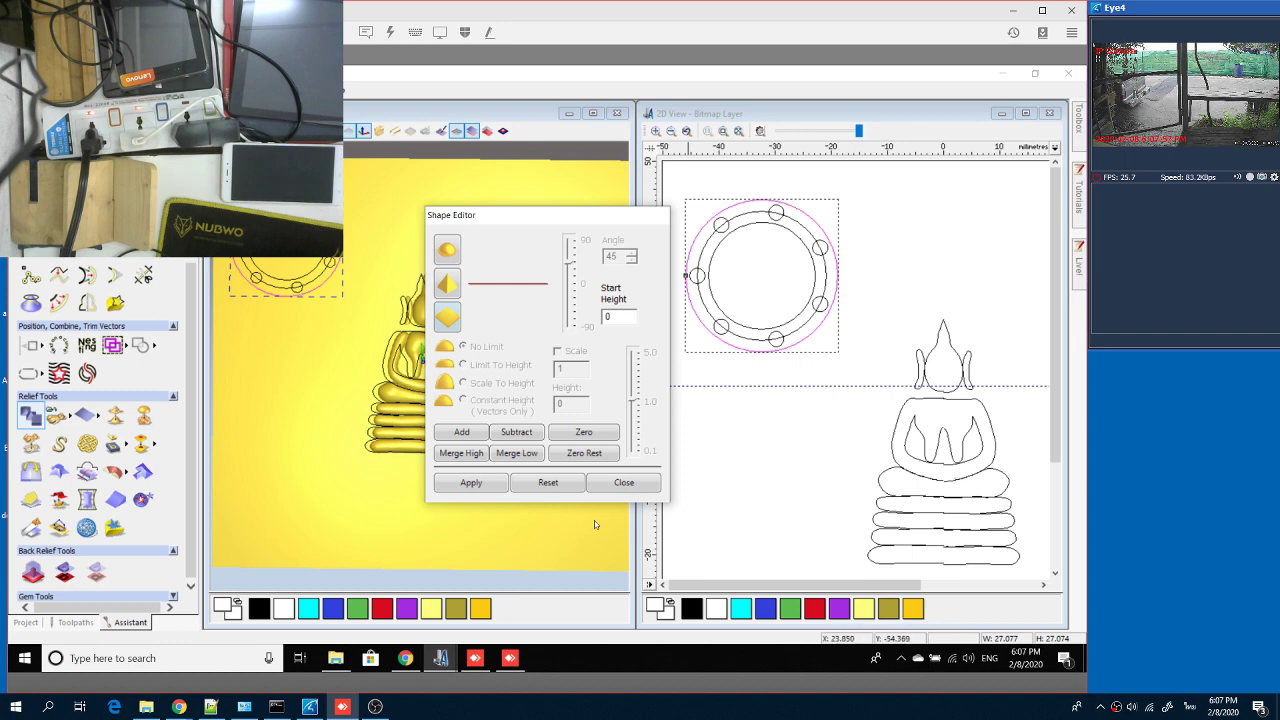
click(624, 482)
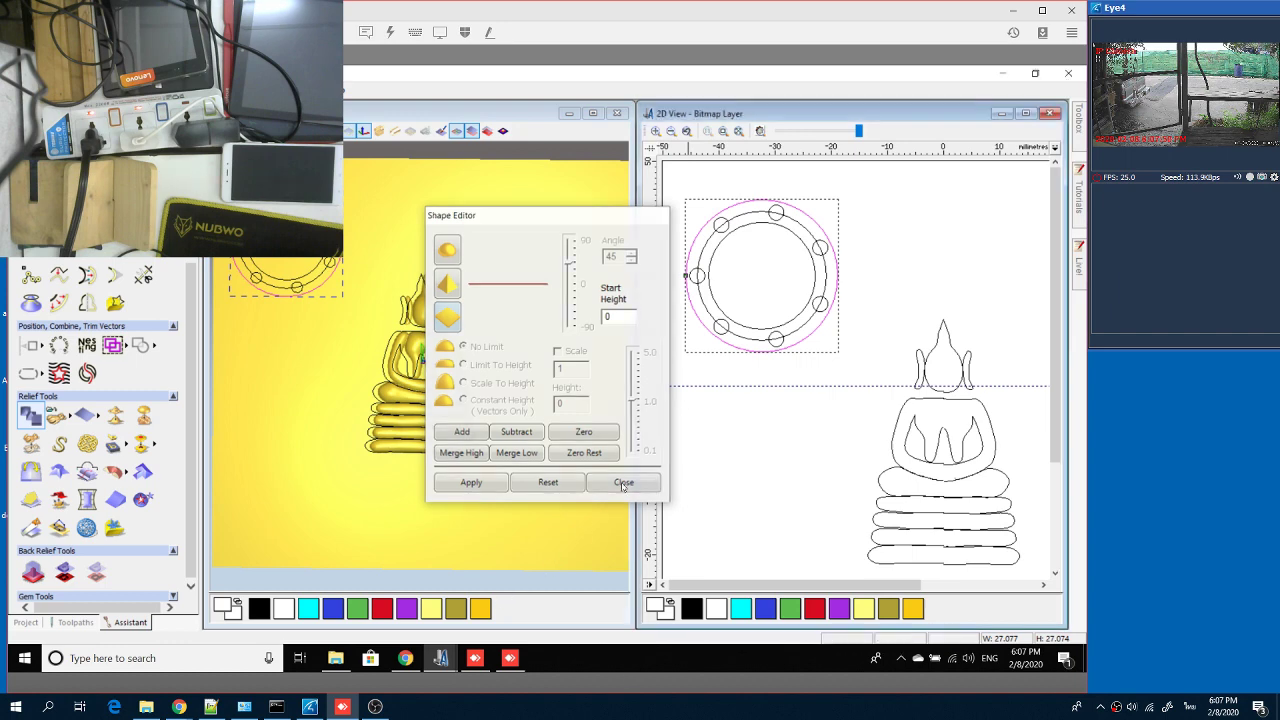
click(720, 477)
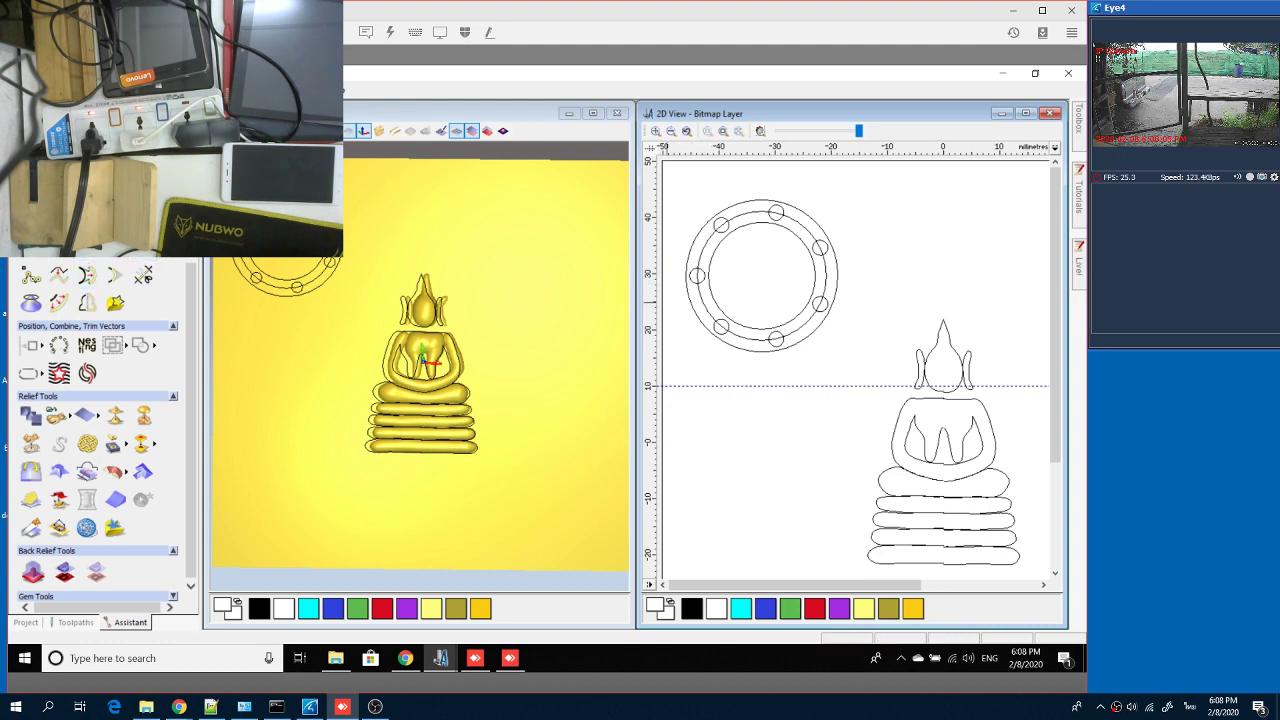
- Draw a circle about 4.45 mm in diameter across the ring band, between two neighbouring small circles
click(60, 230)
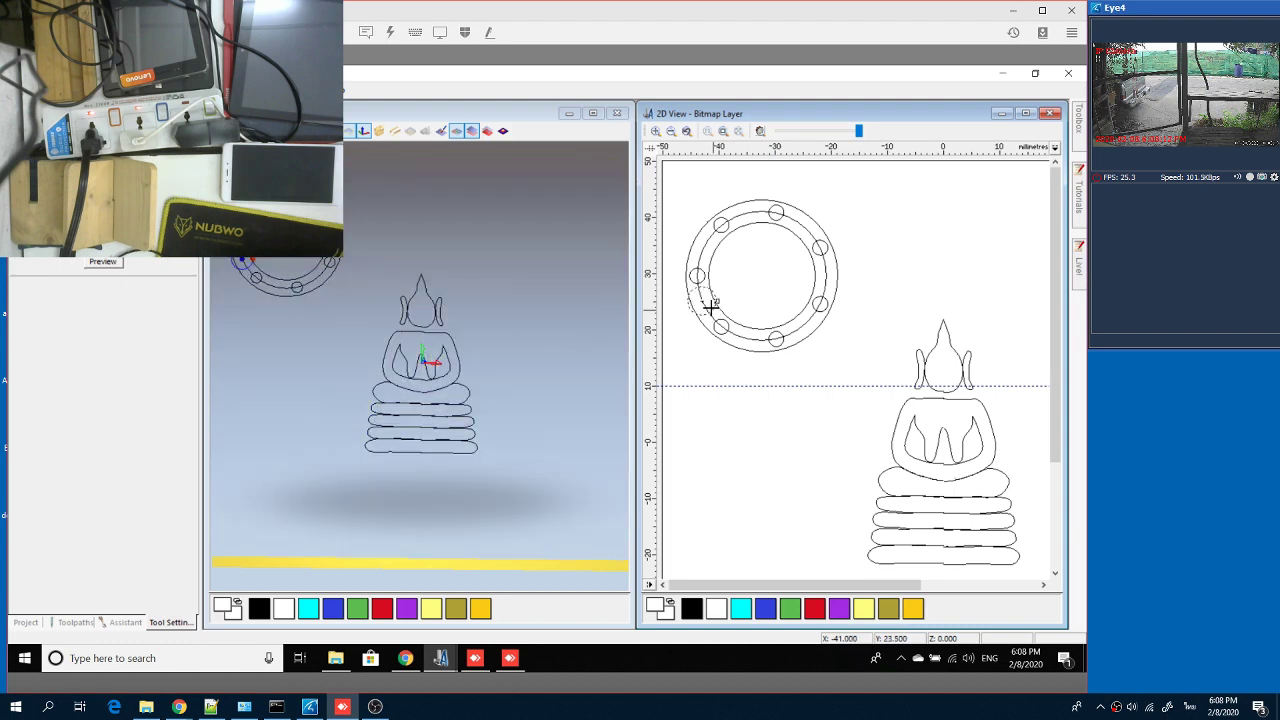
click(690, 333)
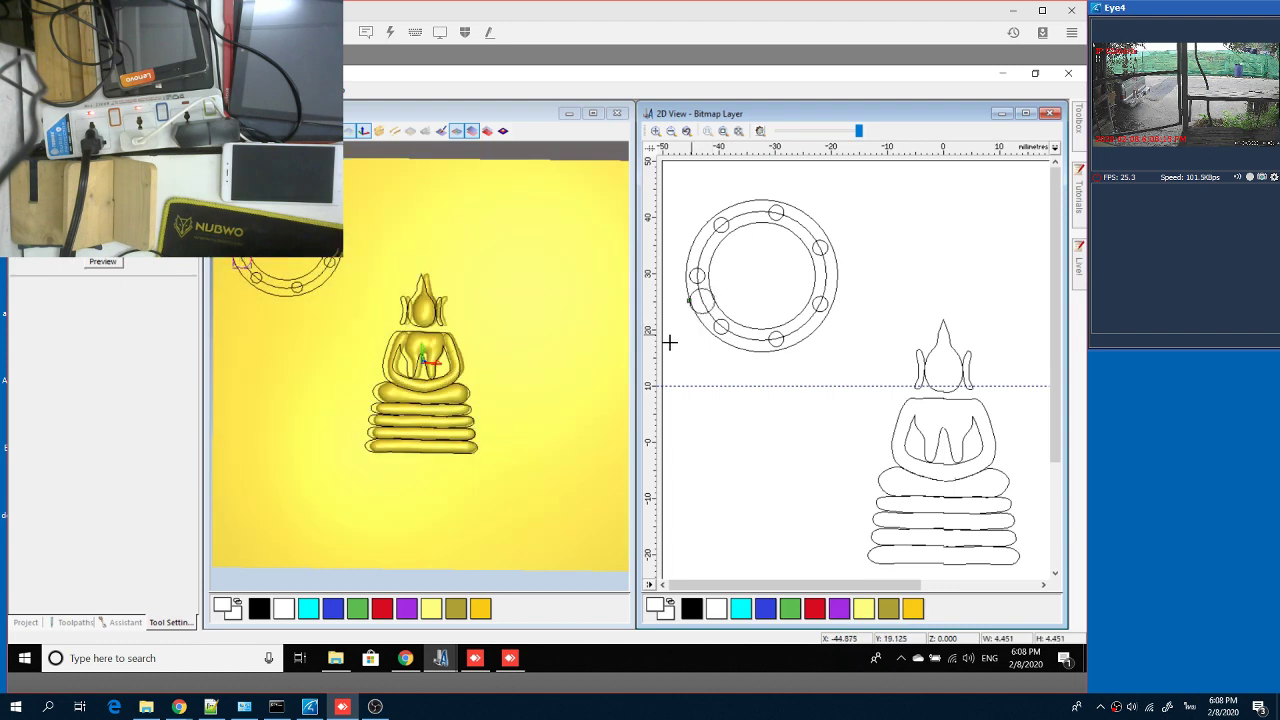
key(Escape)
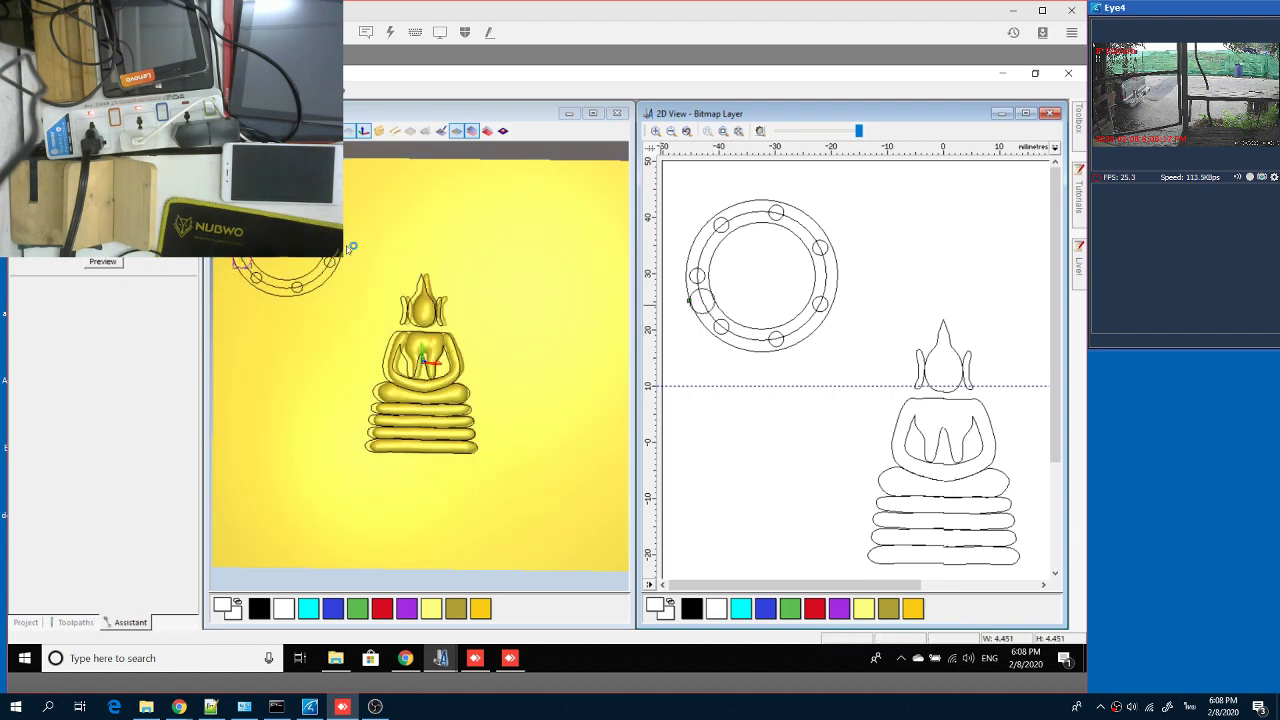
click(702, 369)
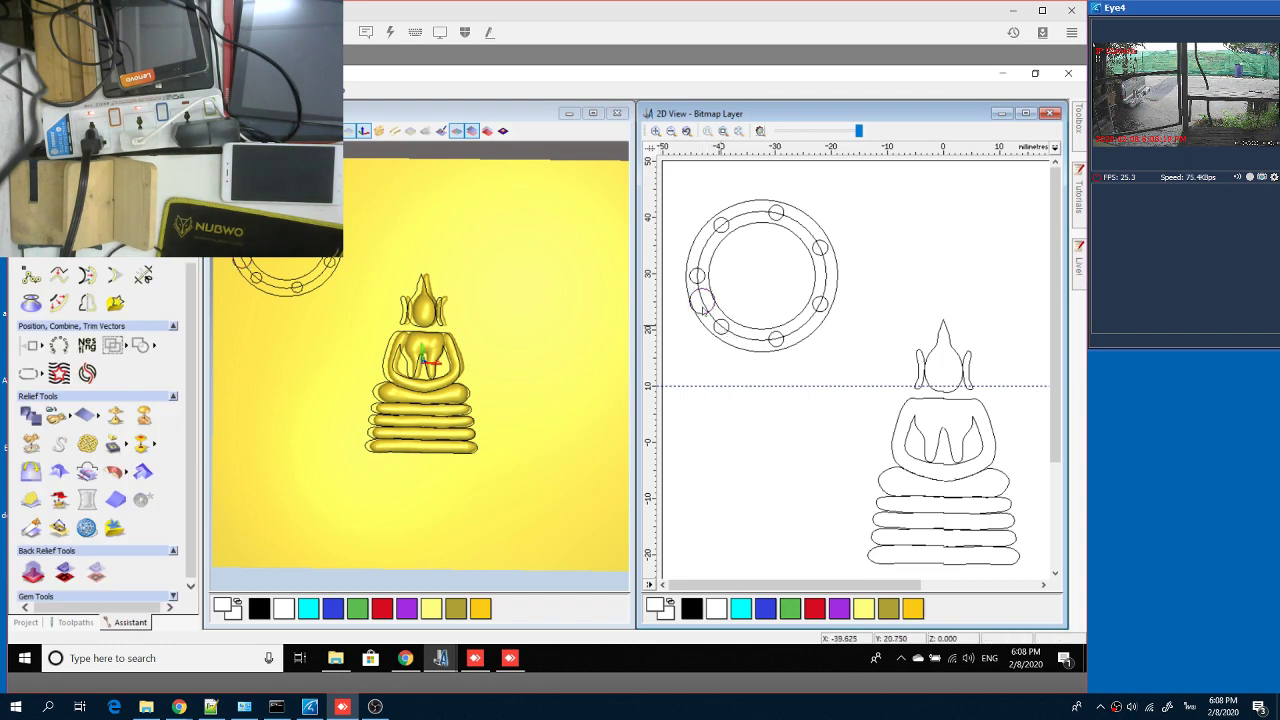
- Delete the lower half of the new circle by node editing, leaving an upper semicircular arc as the profile
click(700, 311)
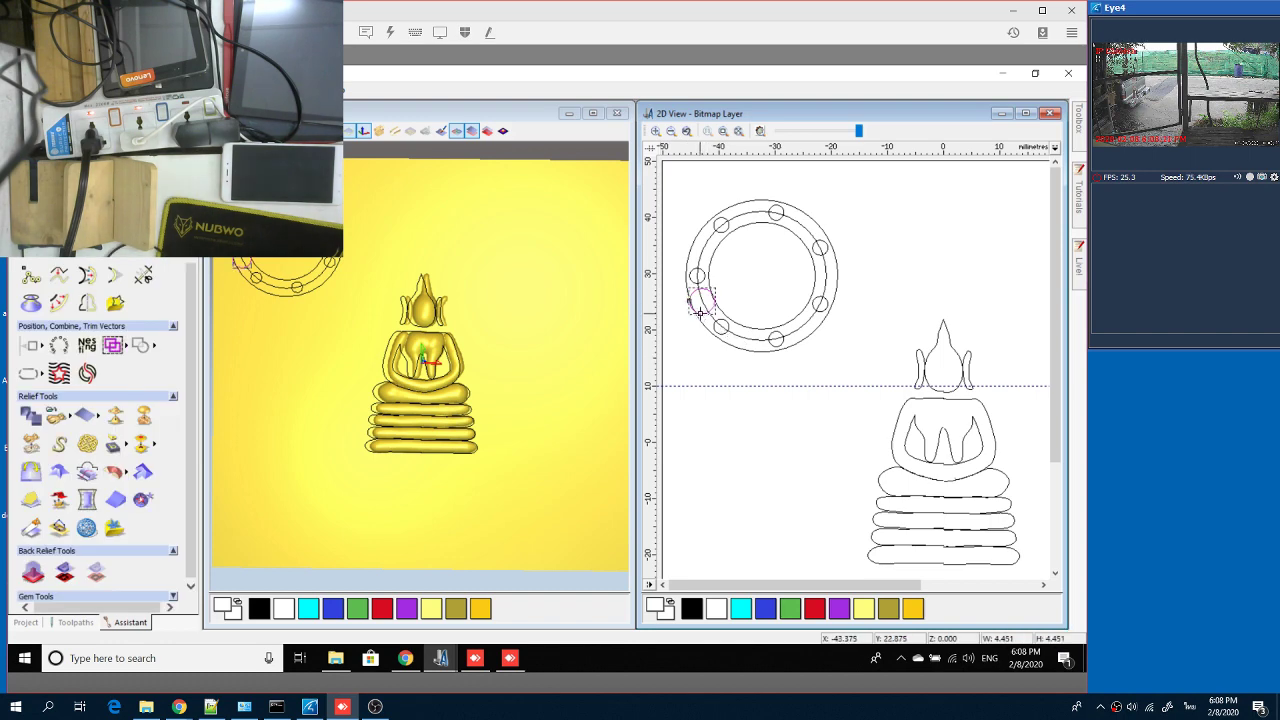
scroll(703, 311, up, 2)
scroll(703, 311, up, 2)
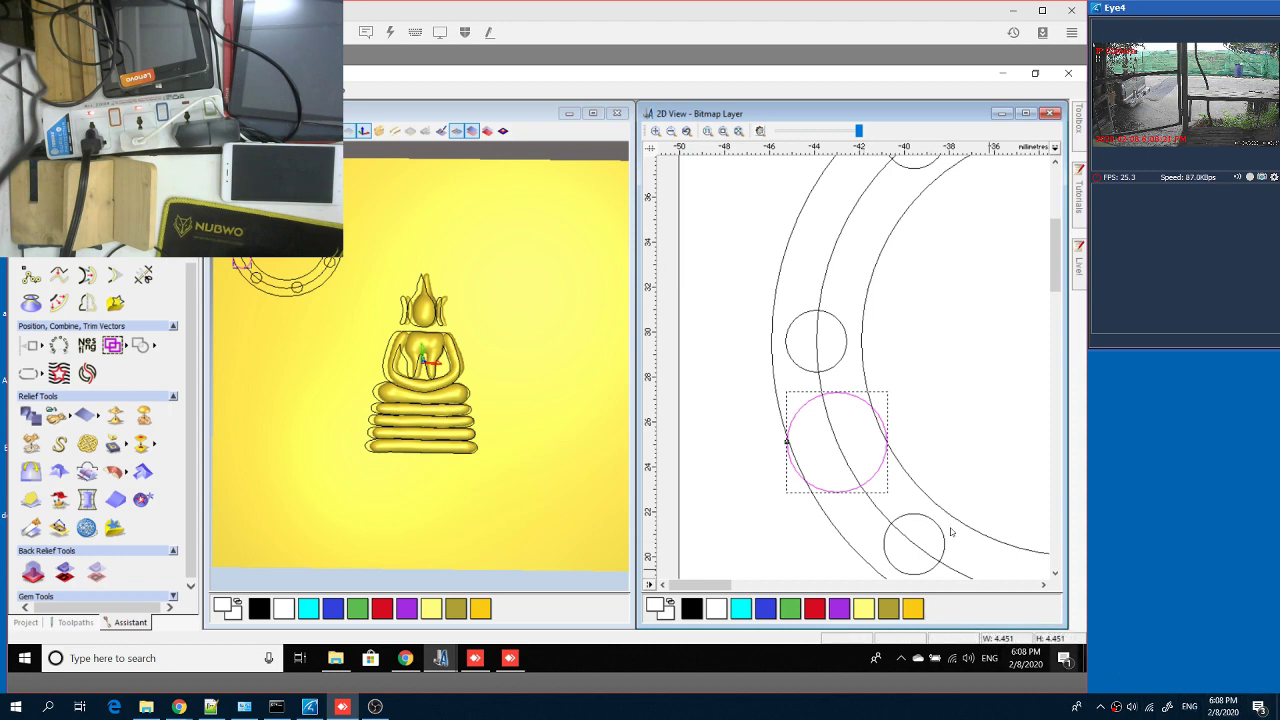
click(873, 479)
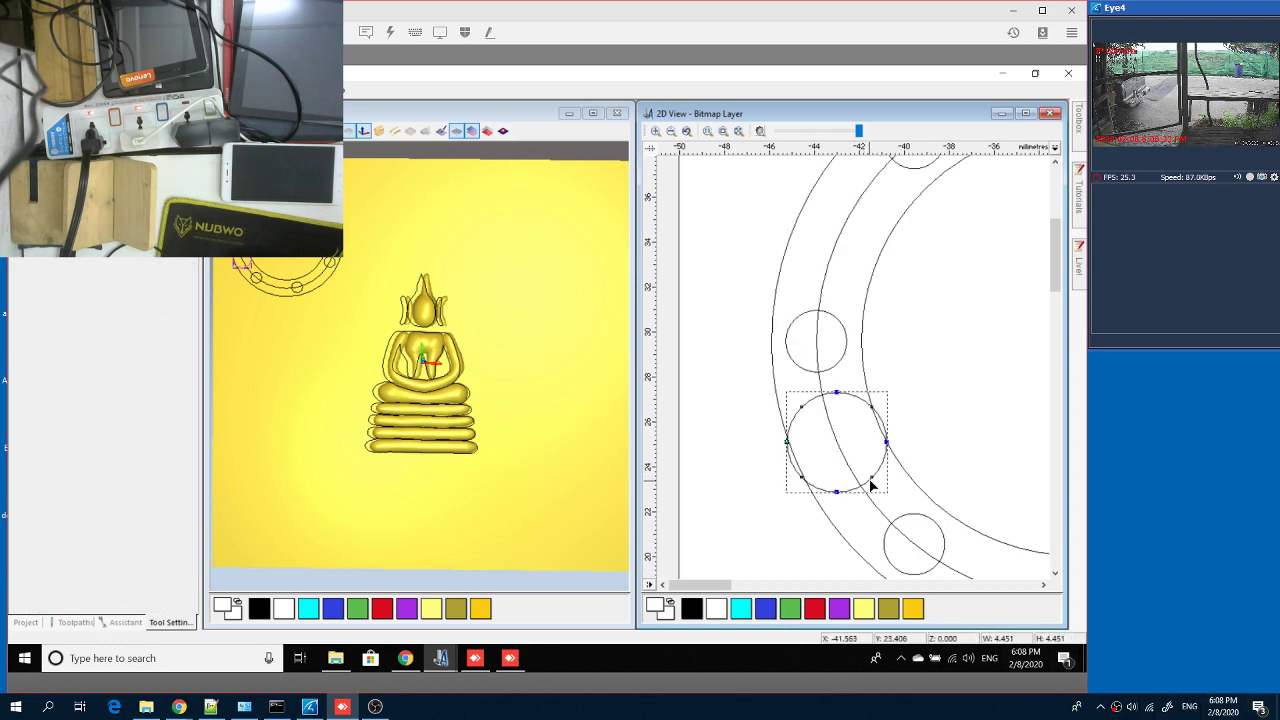
key(Delete)
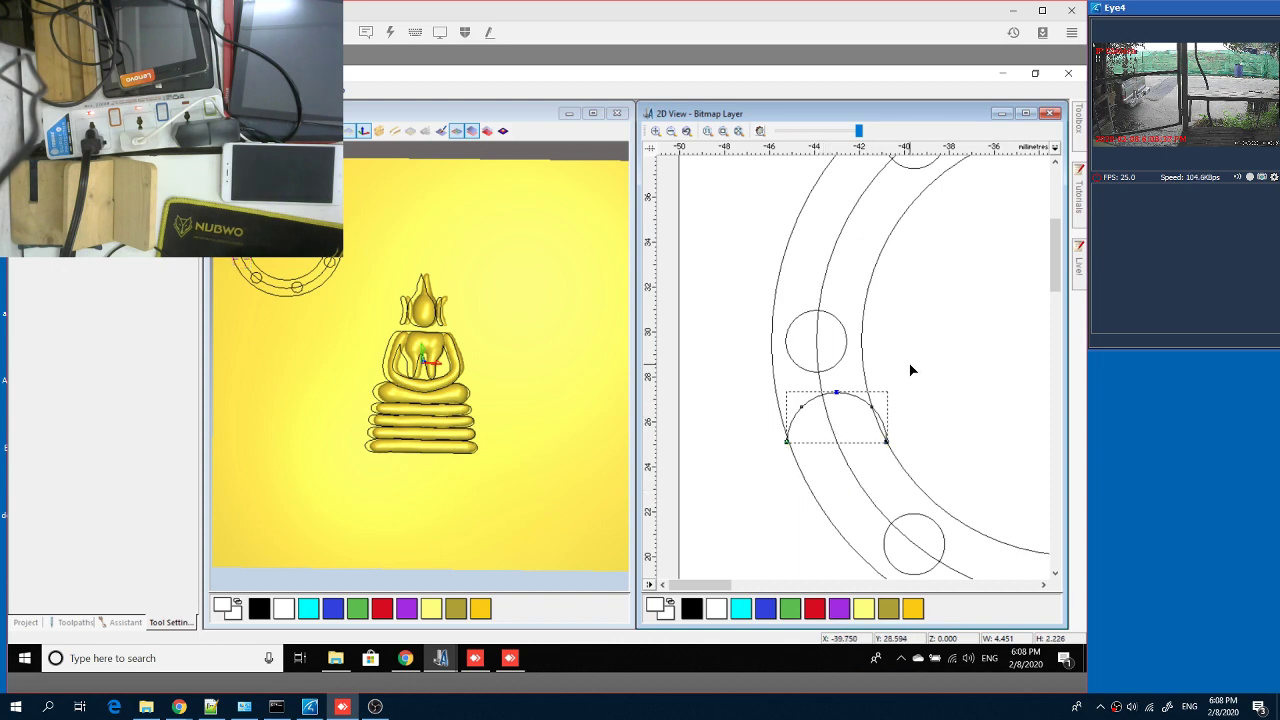
key(Escape)
key(Escape)
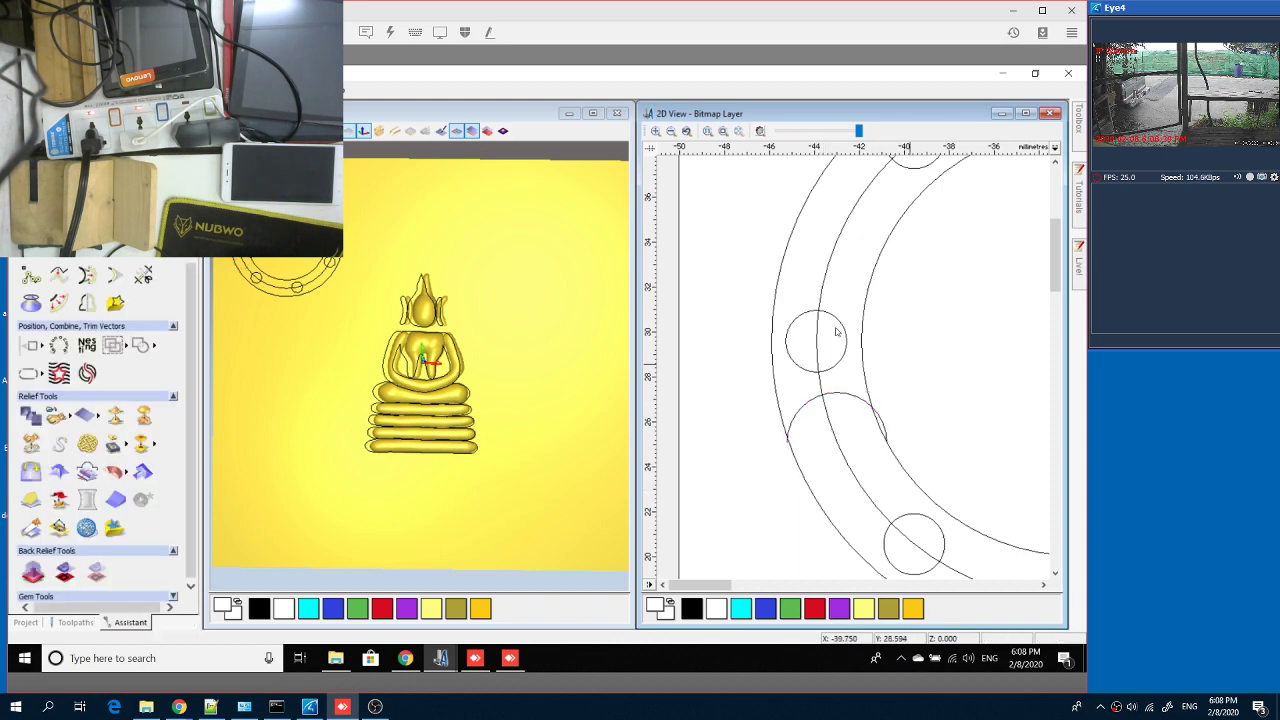
- Set up an Extrude in Add mode with the ring's middle circle as drive curve and the semicircular arc as start profile
click(830, 265)
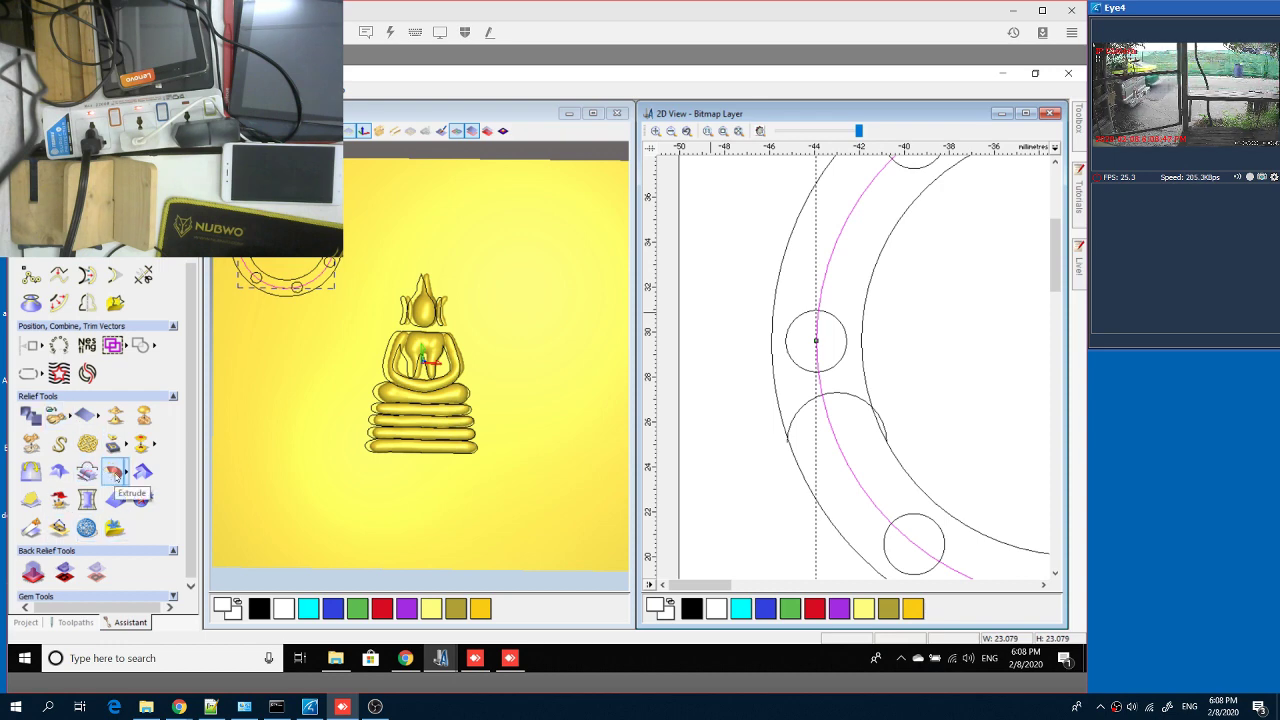
click(125, 472)
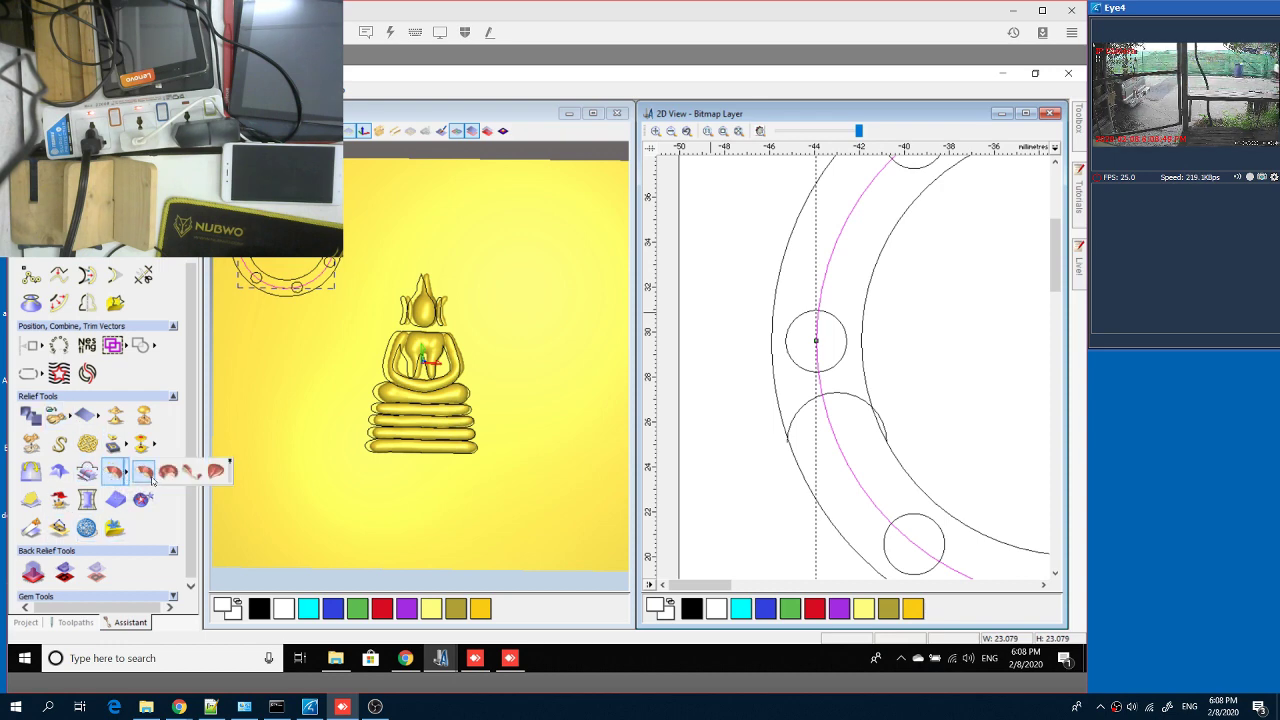
click(146, 473)
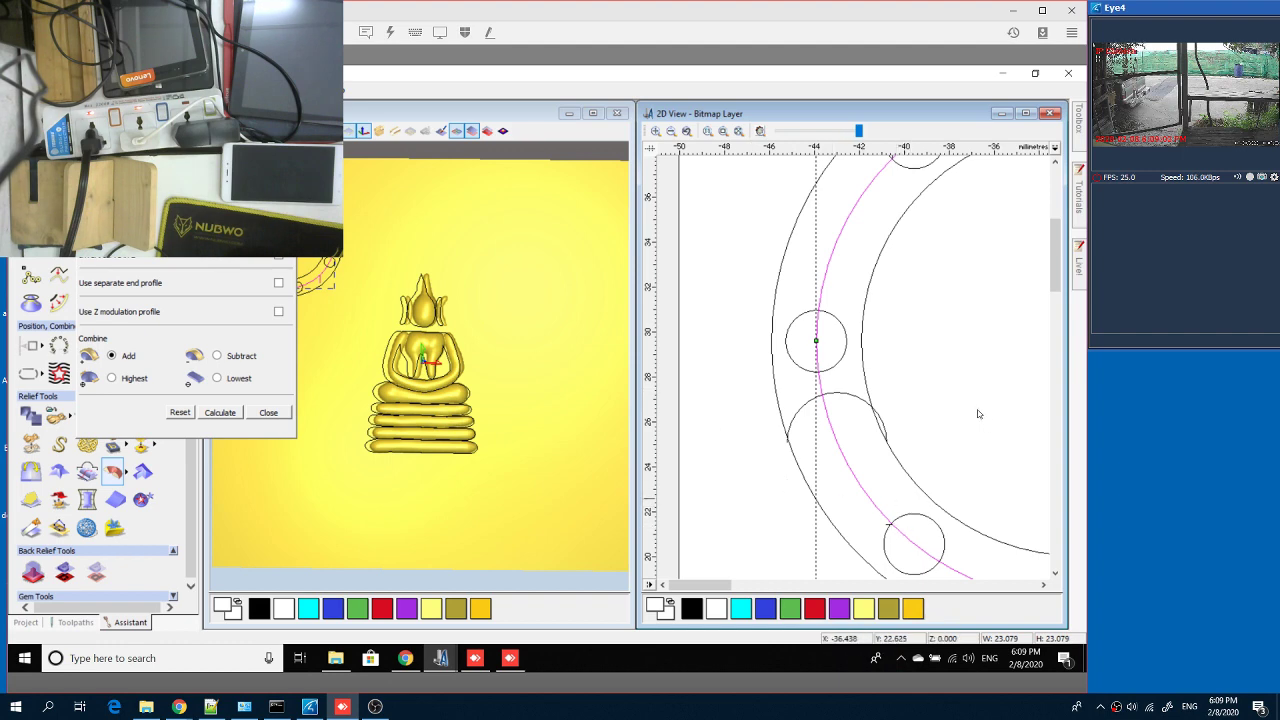
scroll(980, 416, down, 3)
scroll(813, 326, down, 2)
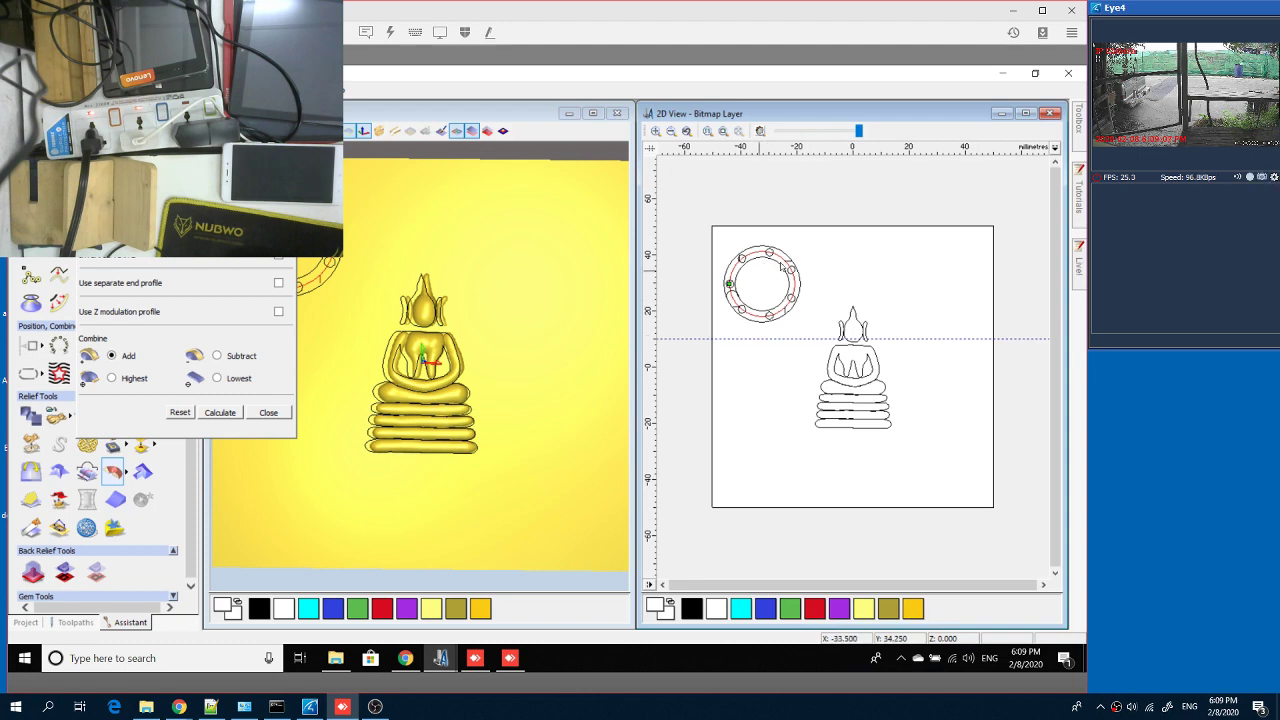
scroll(790, 268, up, 4)
scroll(858, 386, down, 1)
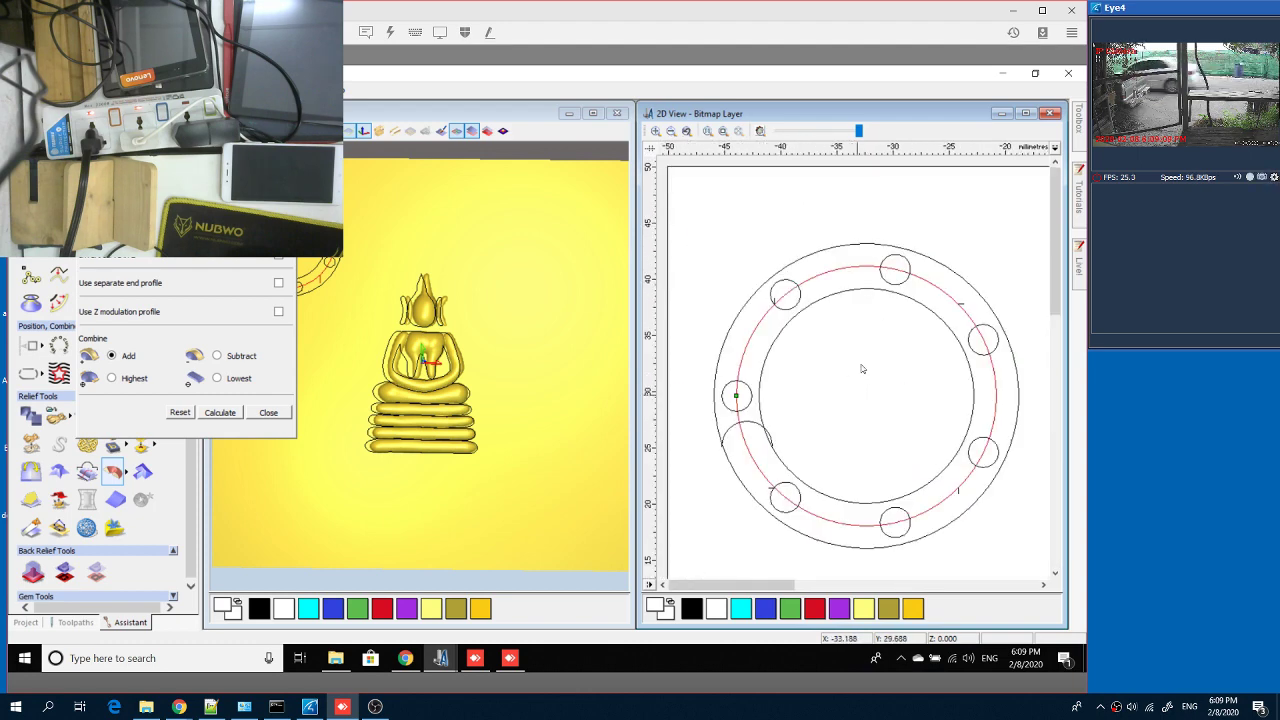
click(752, 426)
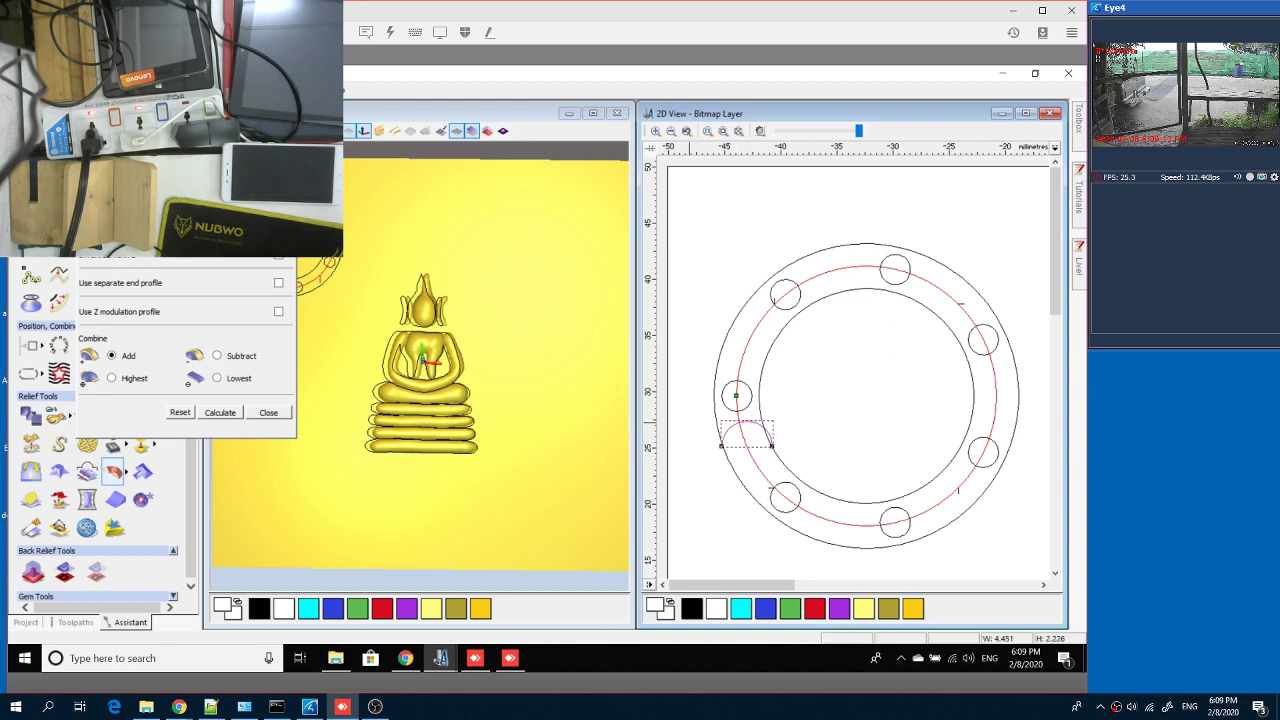
- Try calculating the extrusion without the centreline option, check it in the 2D relief preview, and undo it
click(221, 413)
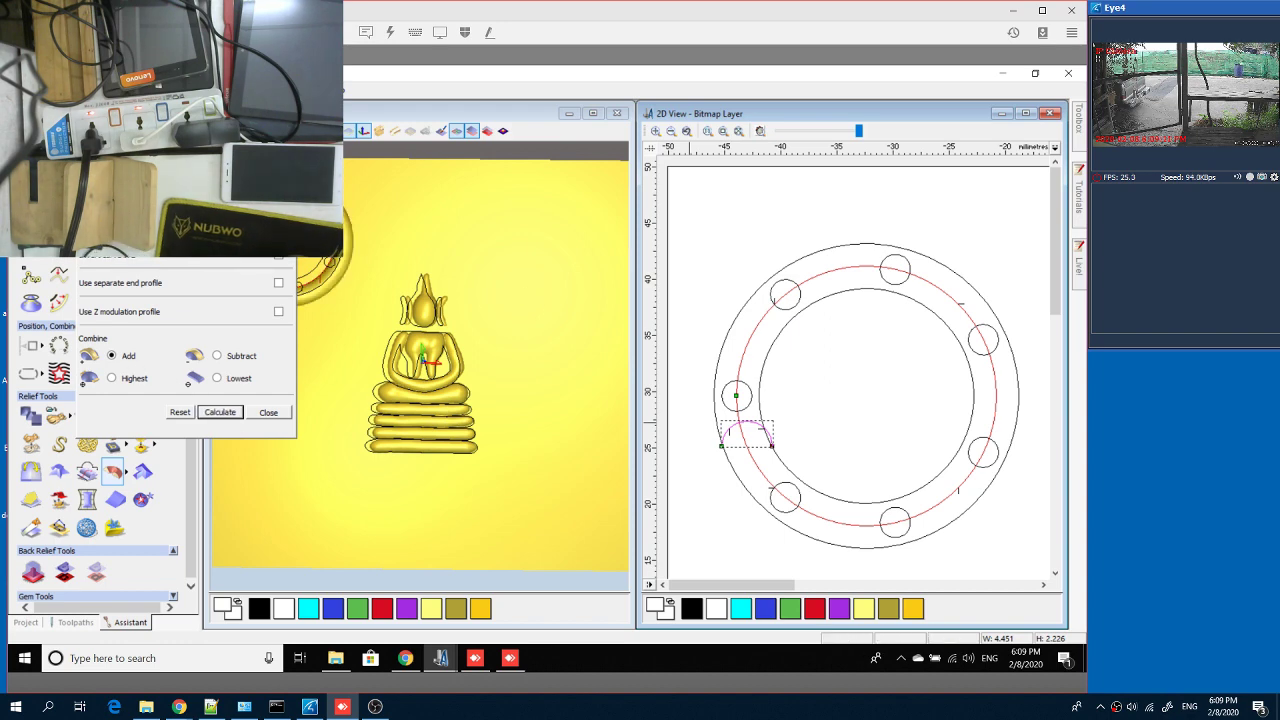
drag(185, 250, 330, 270)
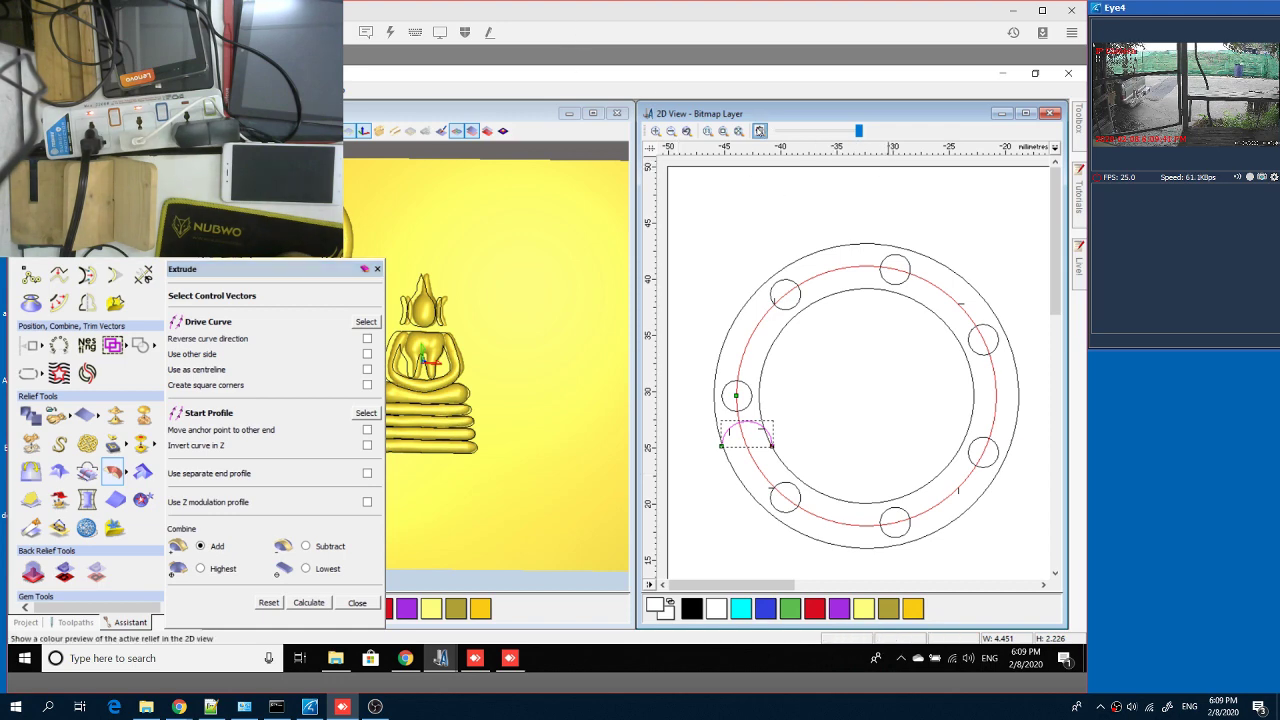
click(759, 131)
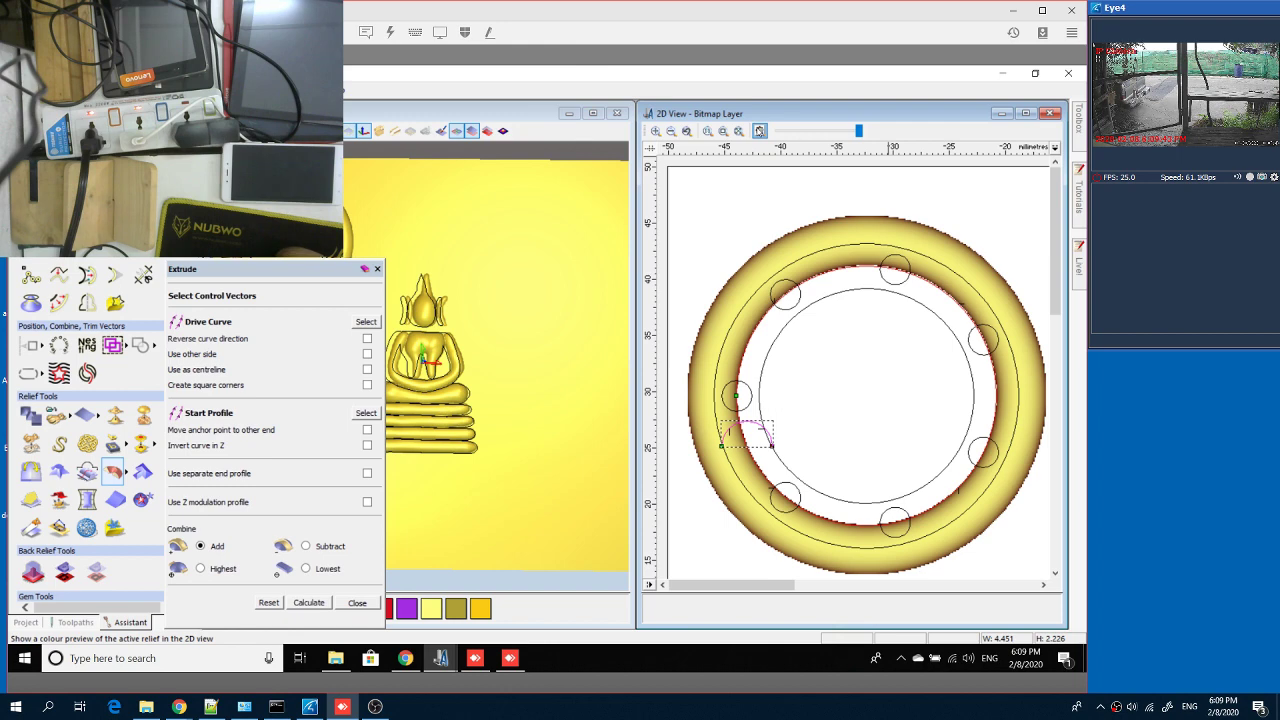
click(759, 131)
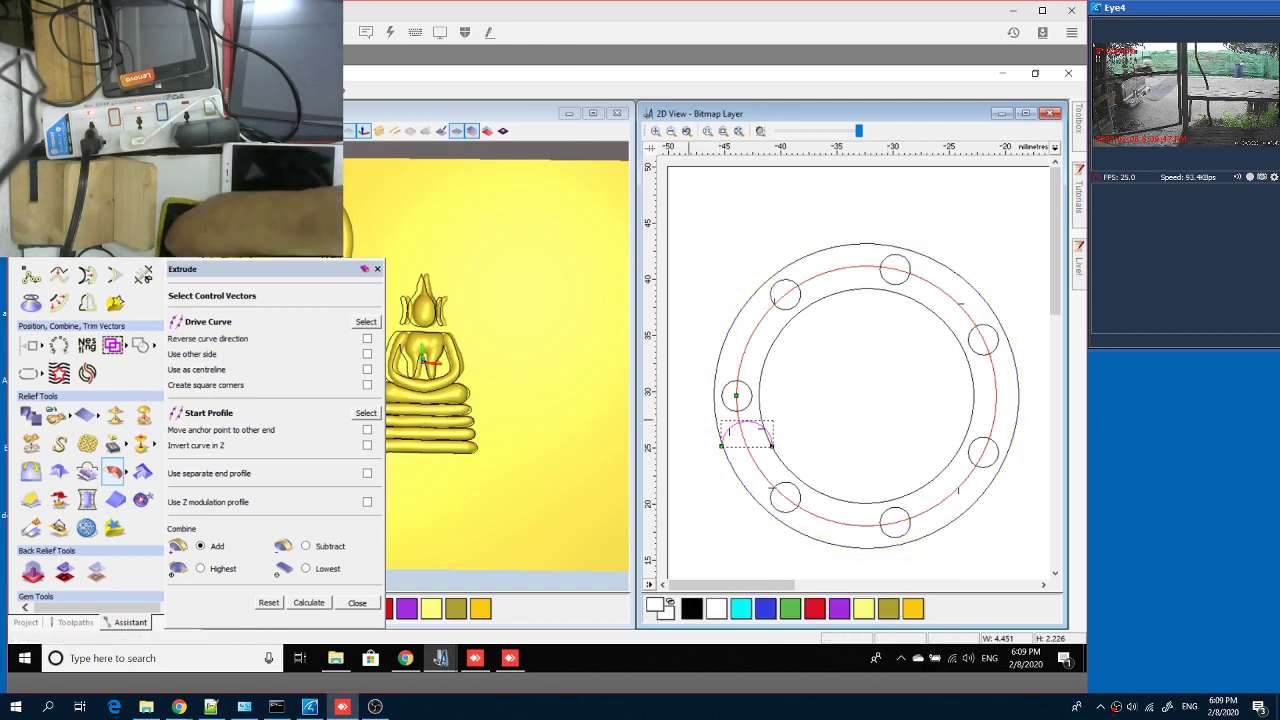
right_click(51, 251)
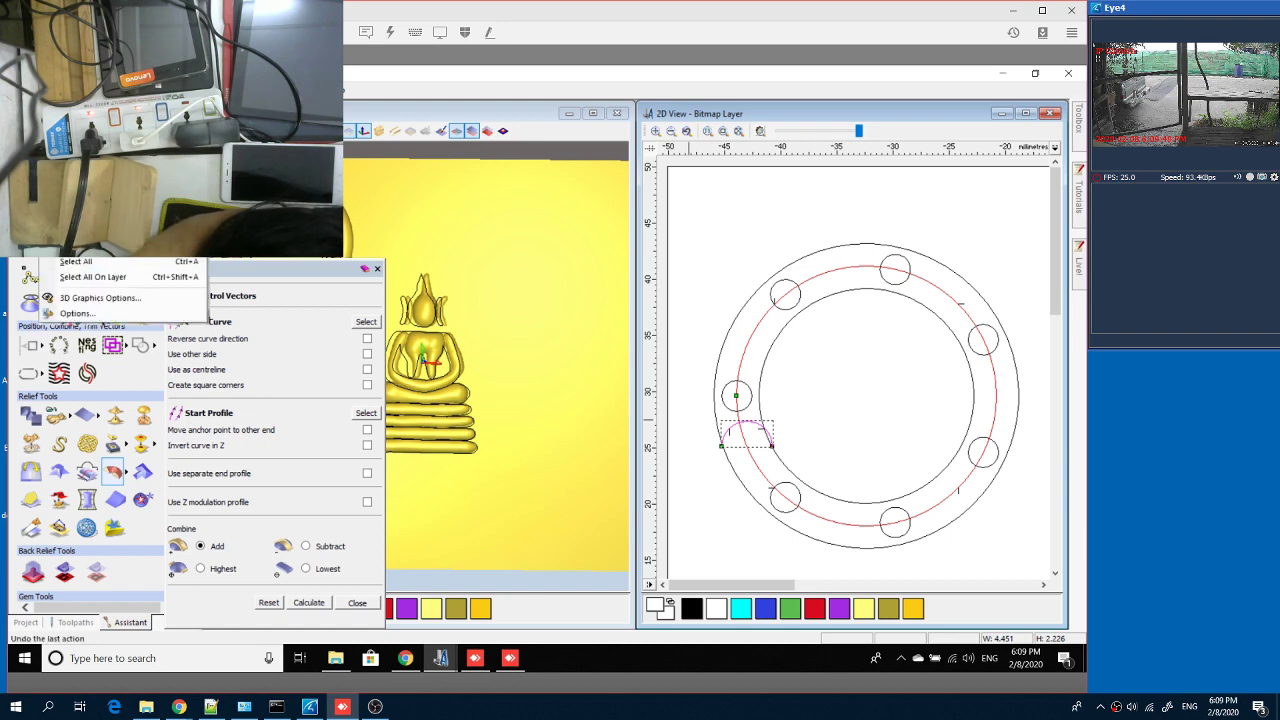
key(Escape)
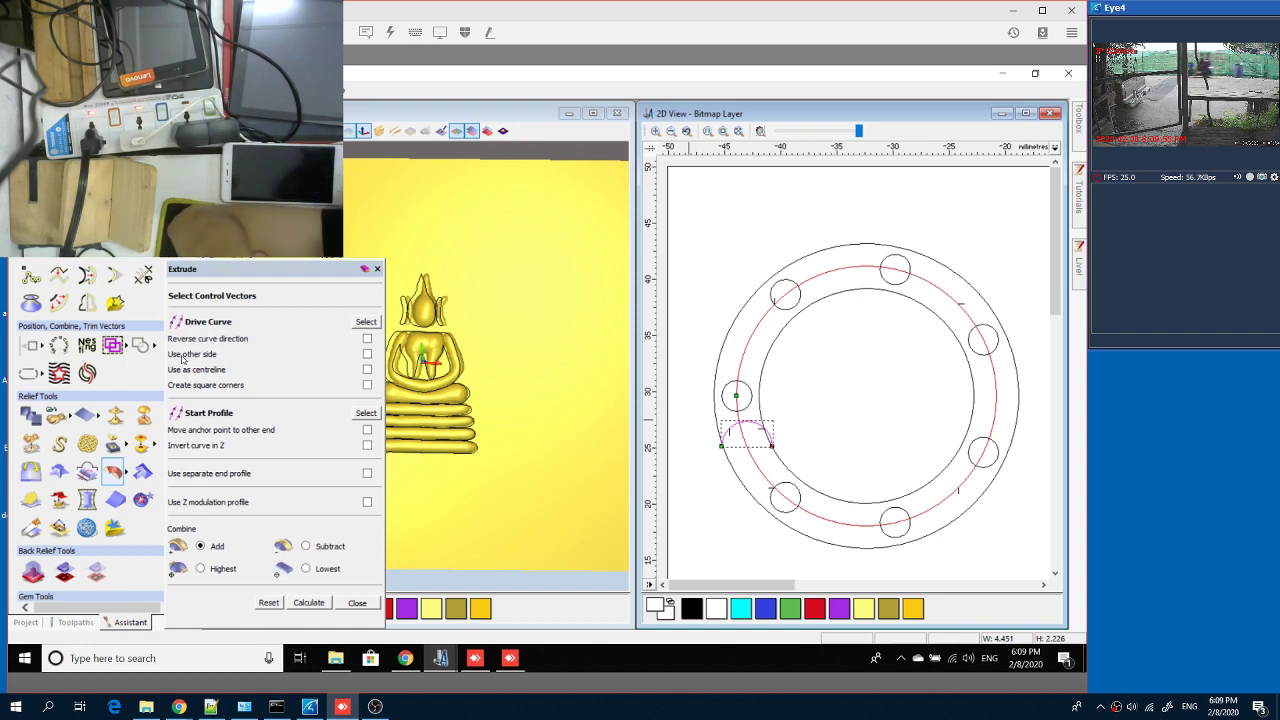
- Extrude the arc with the drive curve used as centreline, preview the relief in 2D, and close the Extrude settings
click(367, 370)
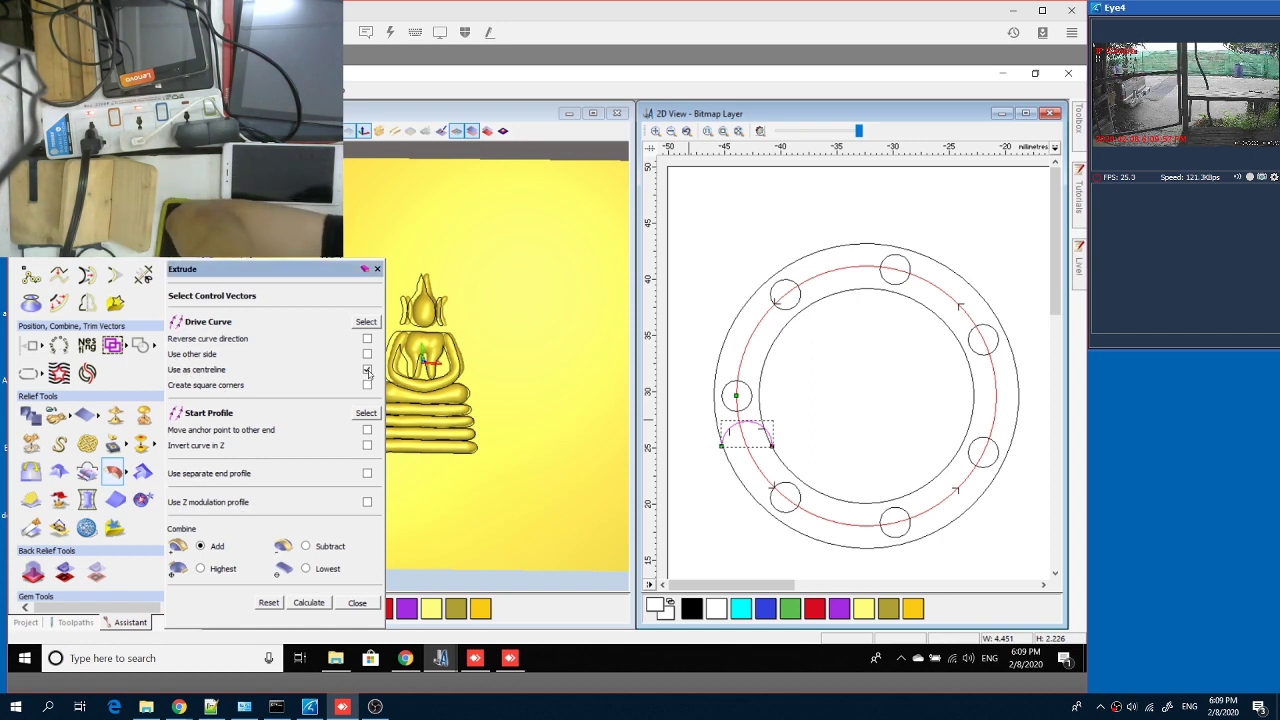
click(309, 603)
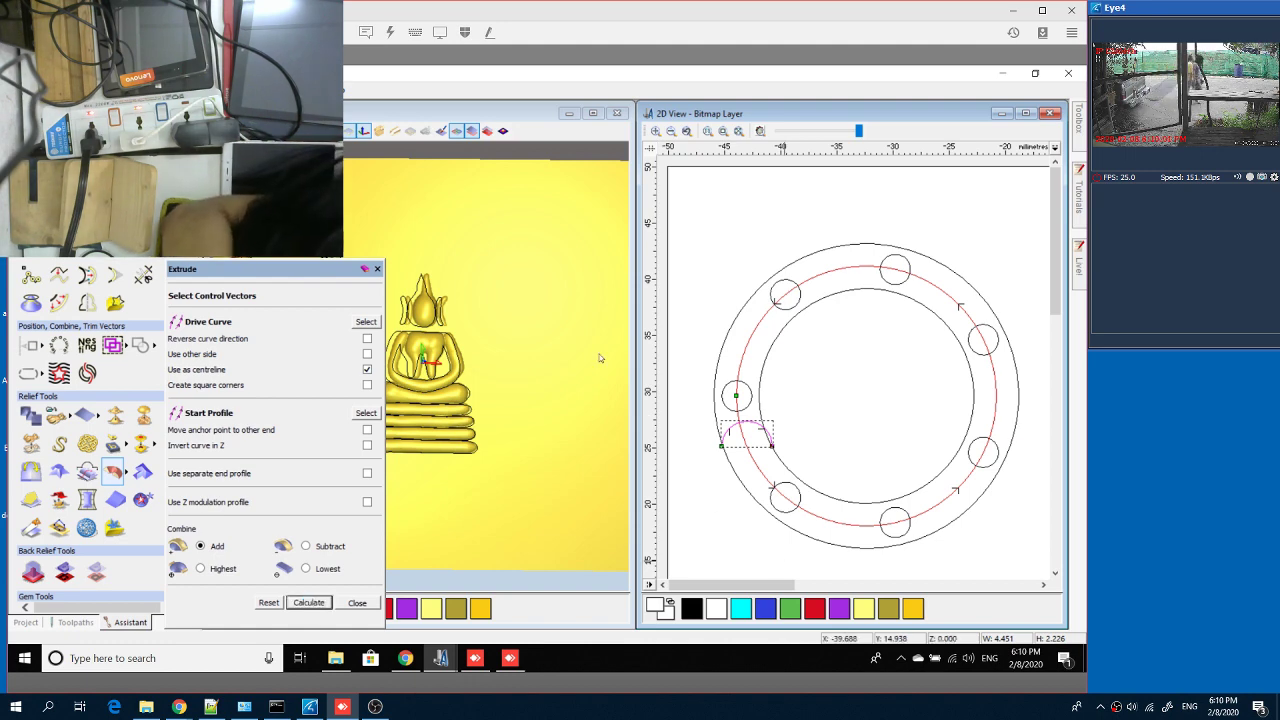
click(759, 132)
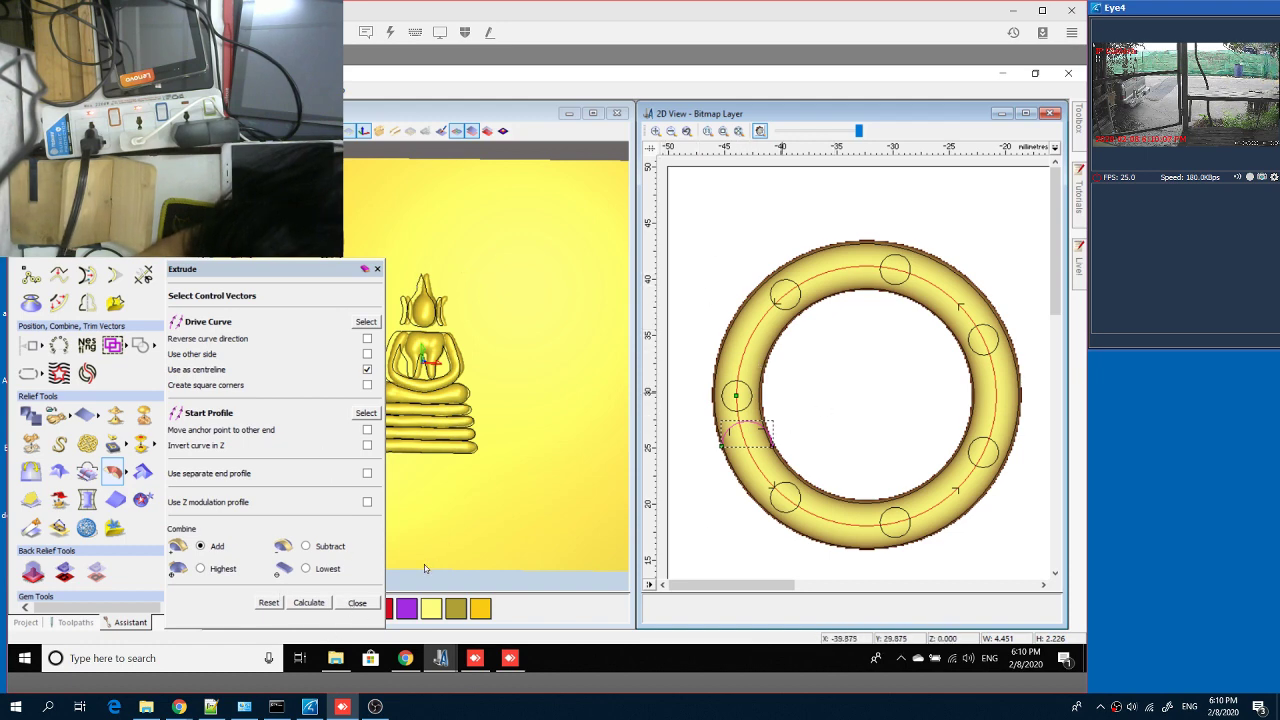
key(Escape)
- Add an angular shape at 45 degrees with no height limit and start height 0 to the small circles around the ring, then close the Shape Editor
click(883, 321)
click(798, 310)
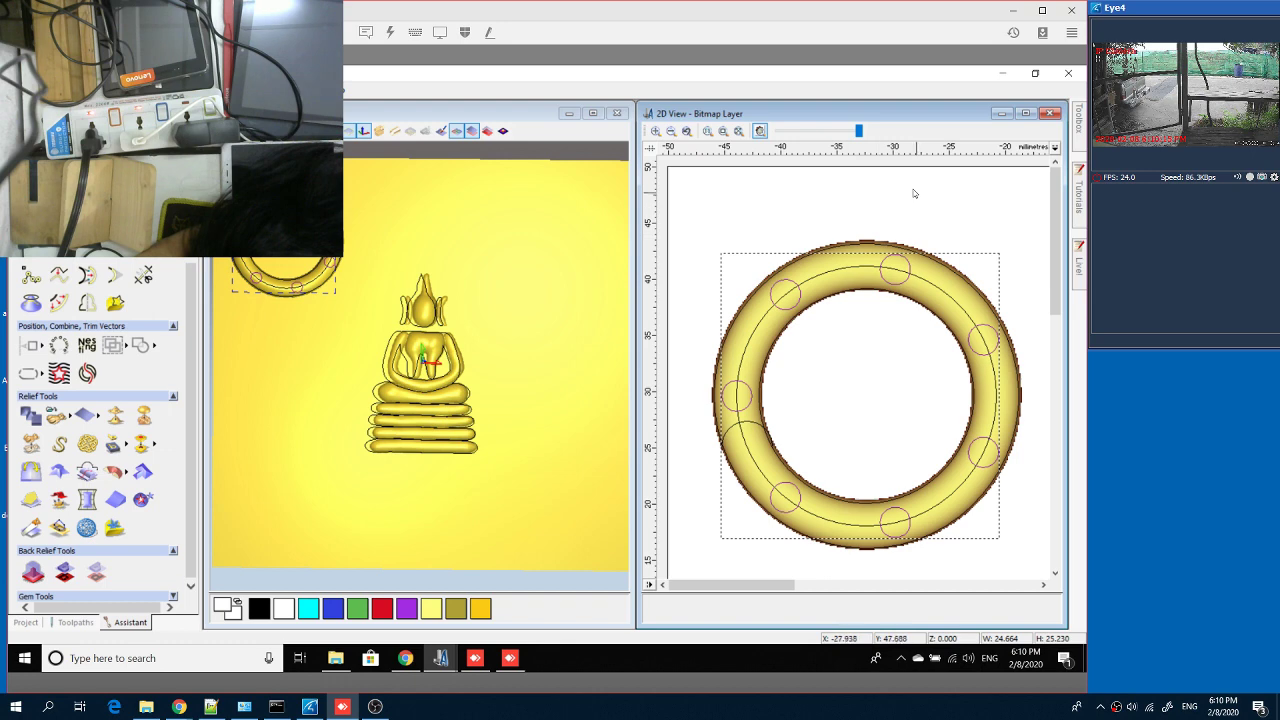
key(F12)
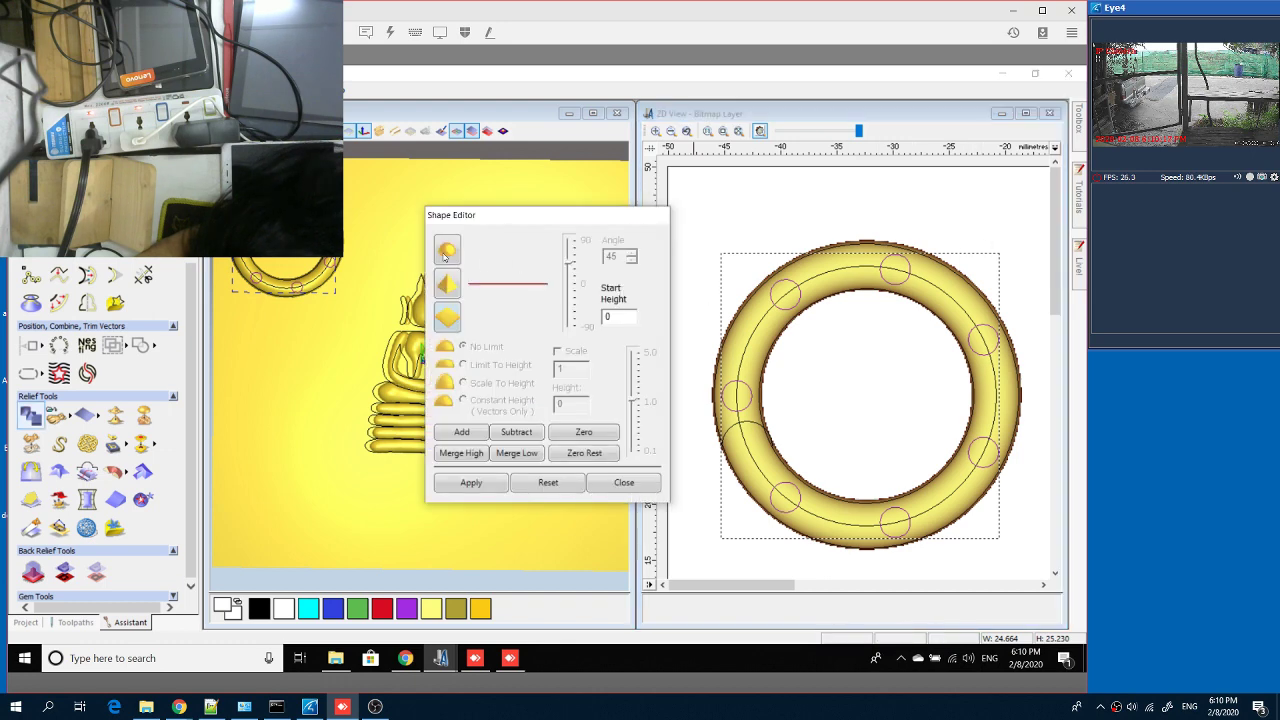
click(446, 287)
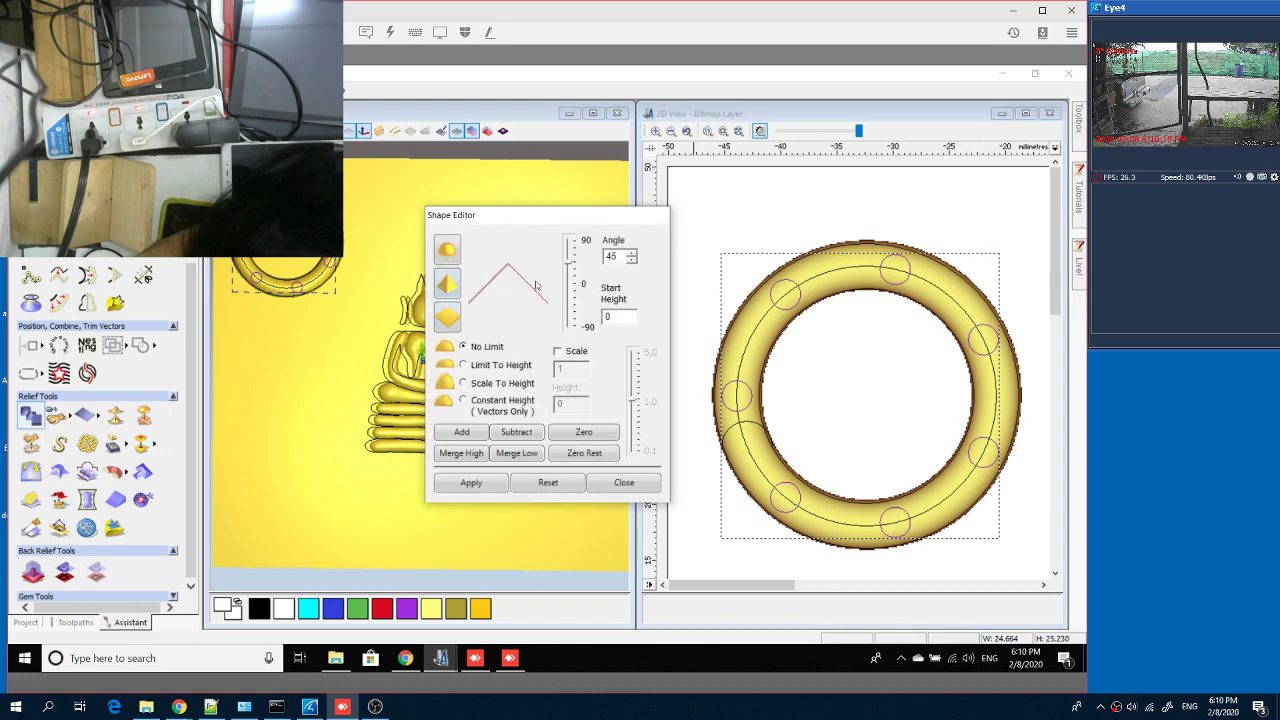
click(461, 433)
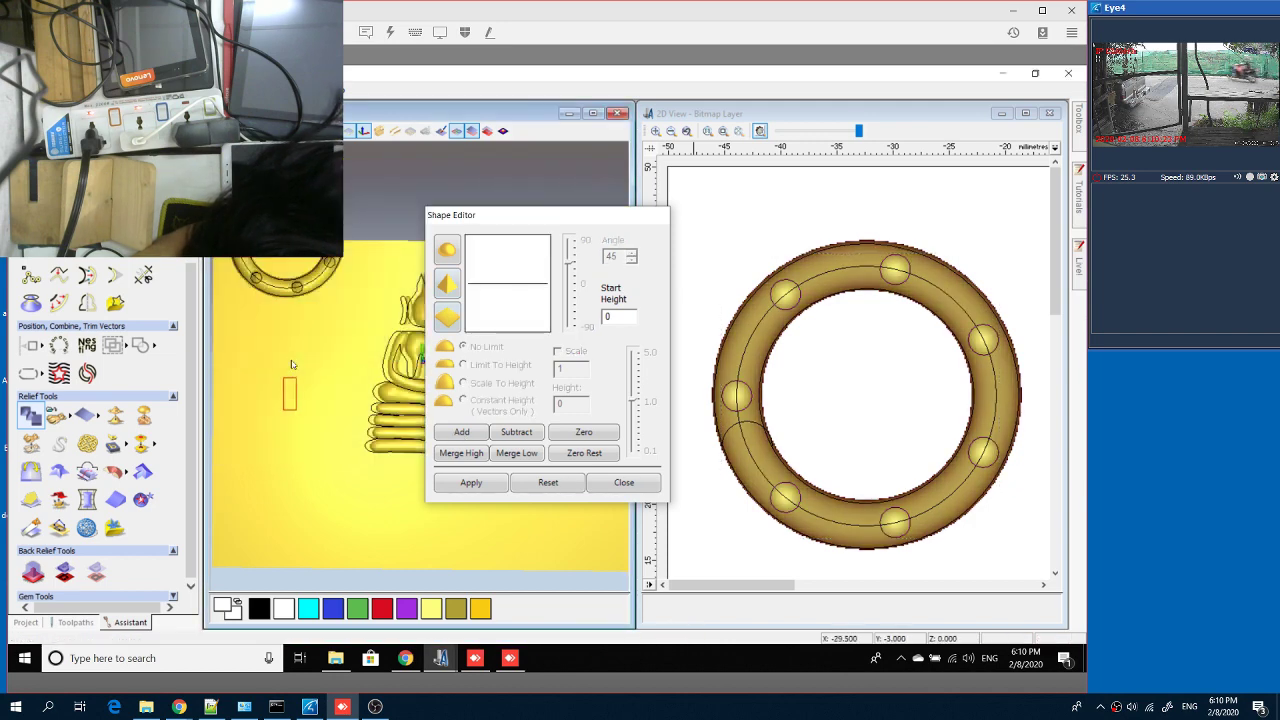
drag(353, 288, 277, 421)
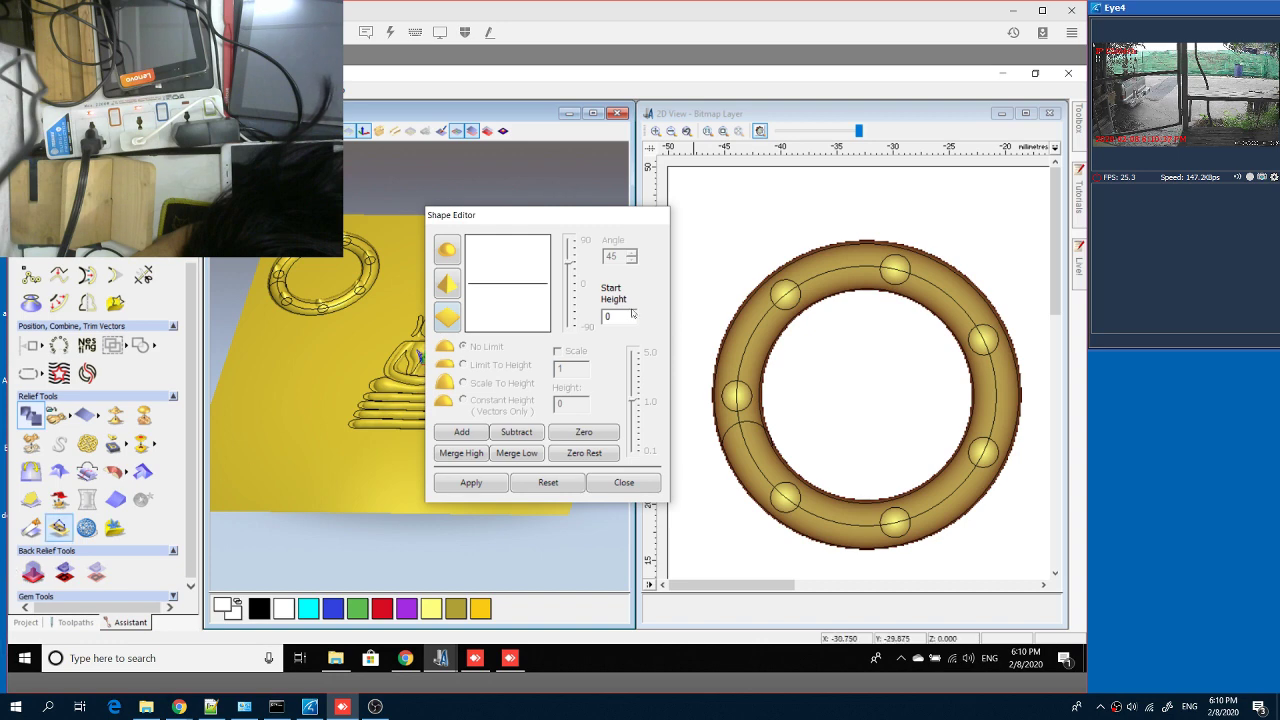
drag(575, 211, 320, 213)
click(655, 505)
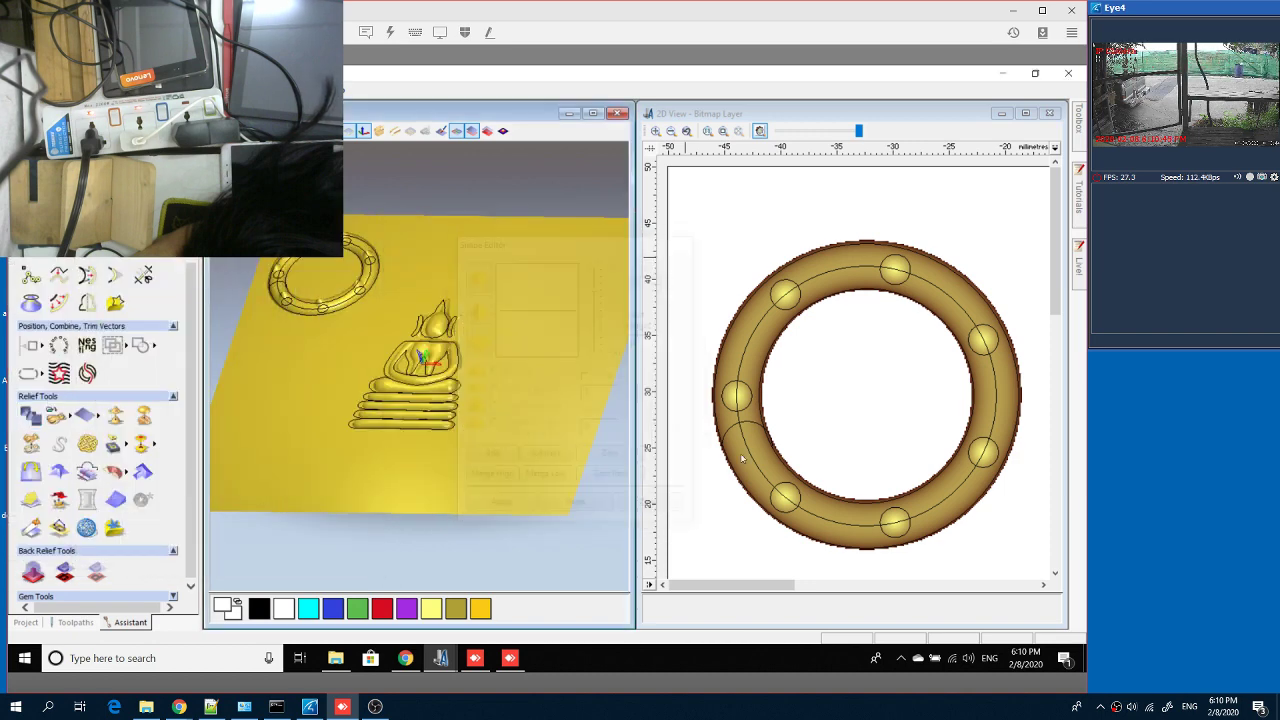
- Reconnect the closed remote session and open the Save Model As dialog for the relief model
click(127, 474)
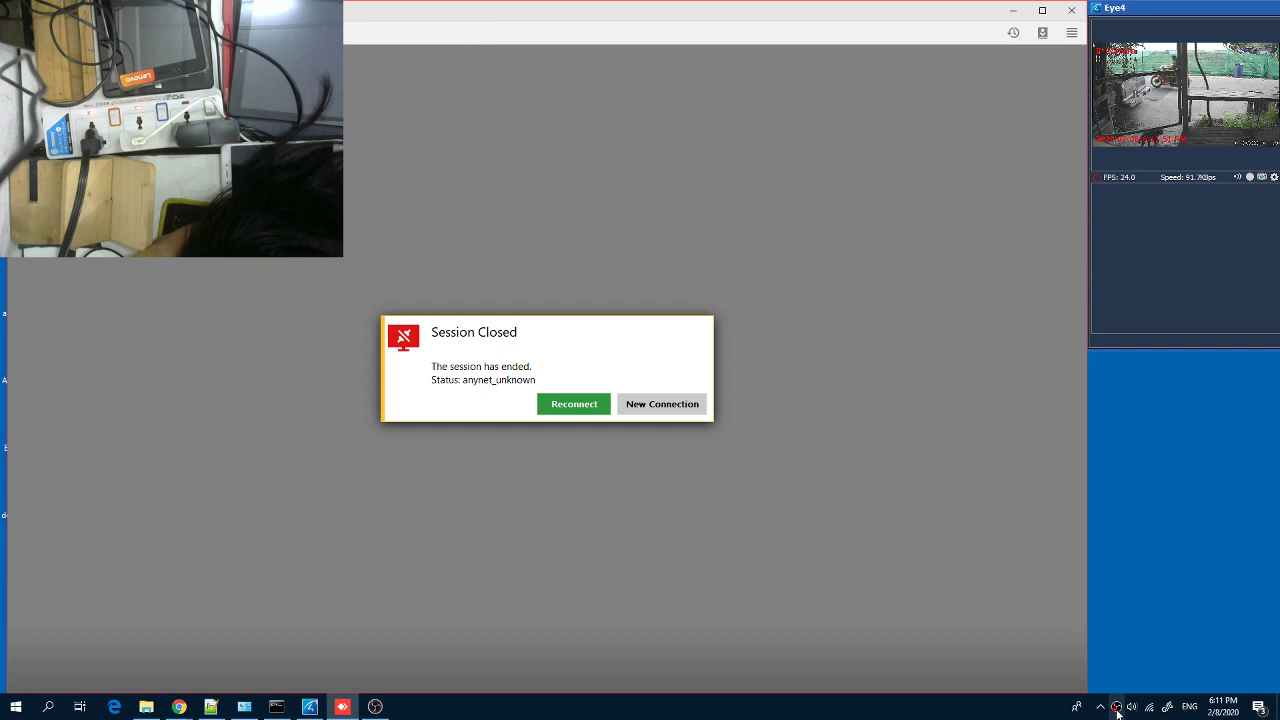
click(574, 404)
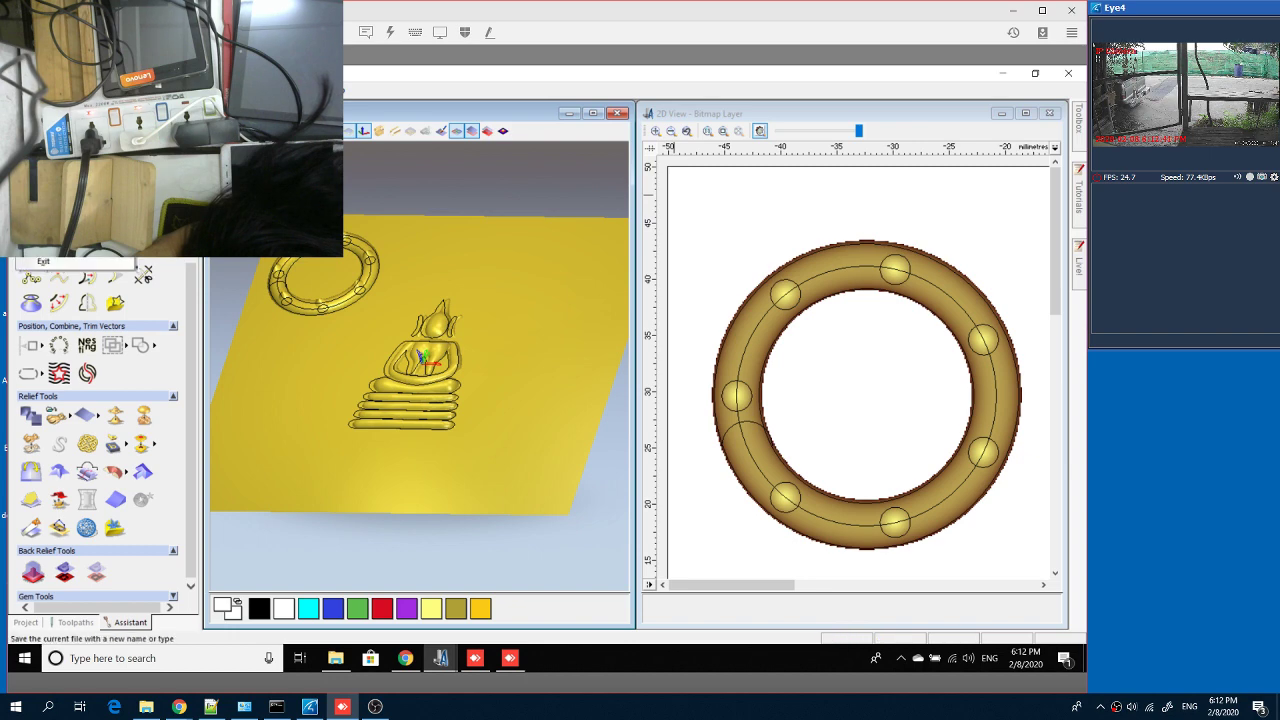
key(ctrl+s)
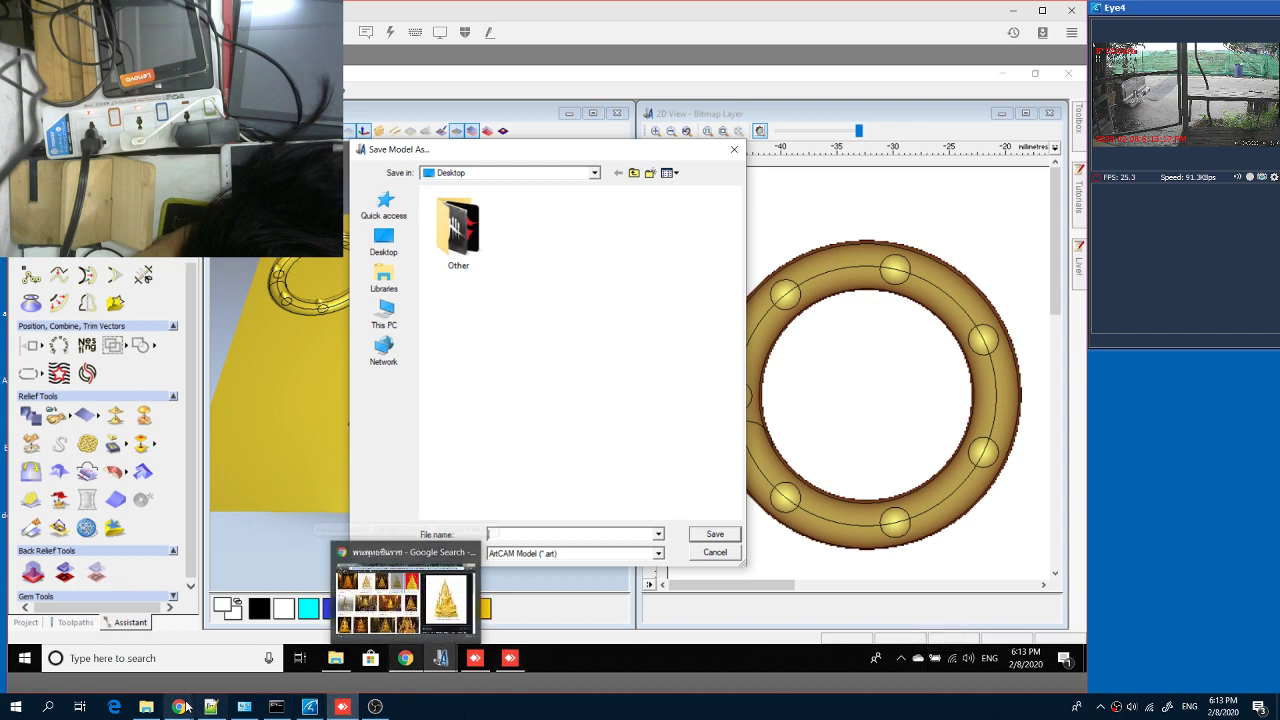
- Switch to the Facebook call window in Chrome and close it
mouse_move(180, 710)
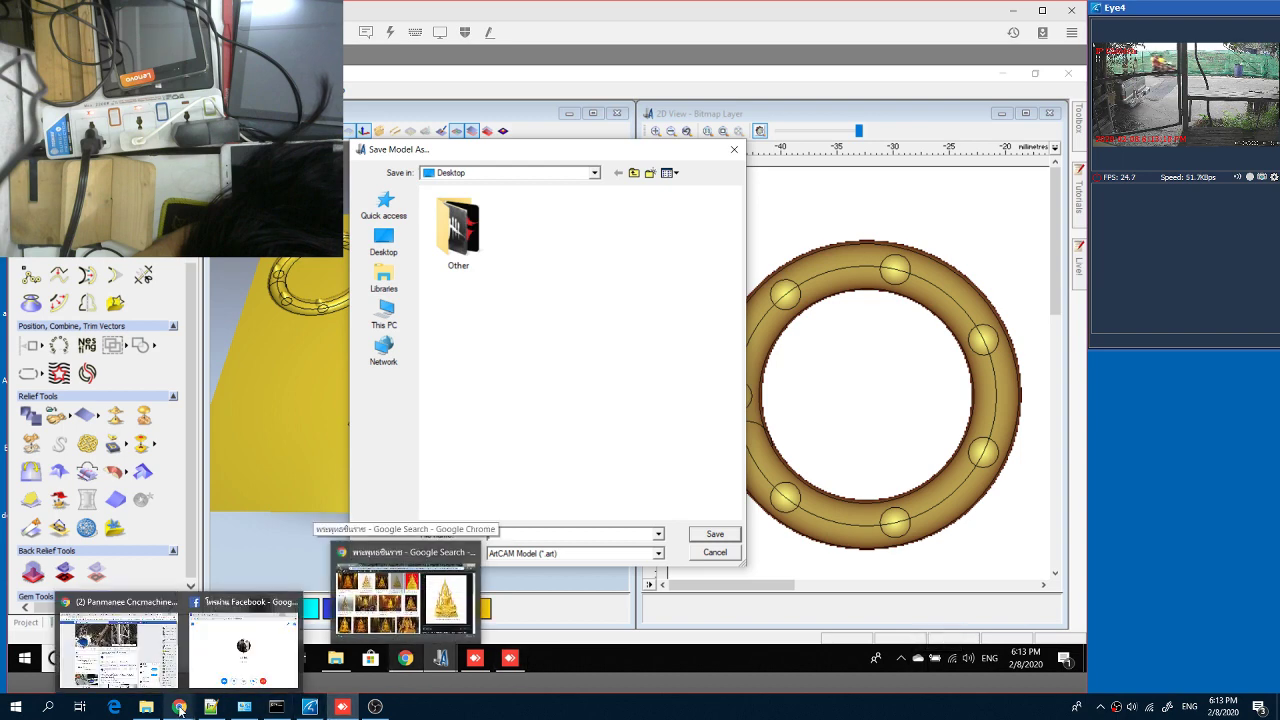
click(244, 650)
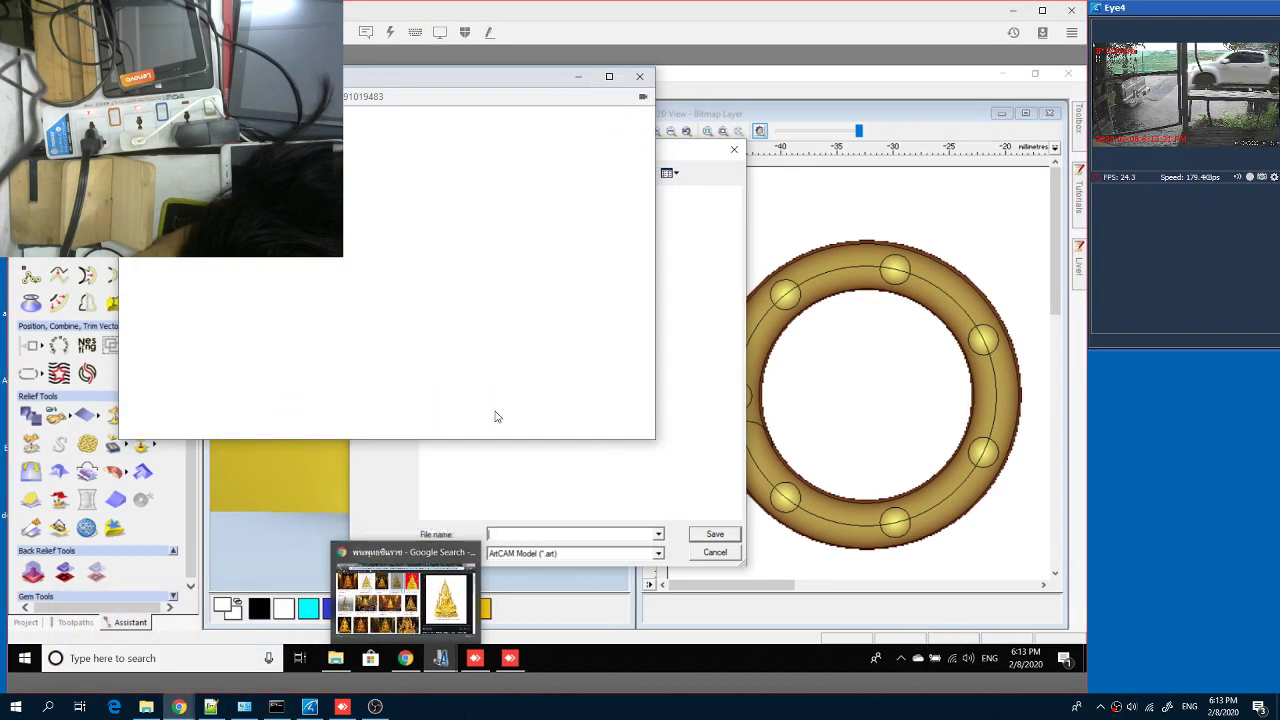
click(640, 76)
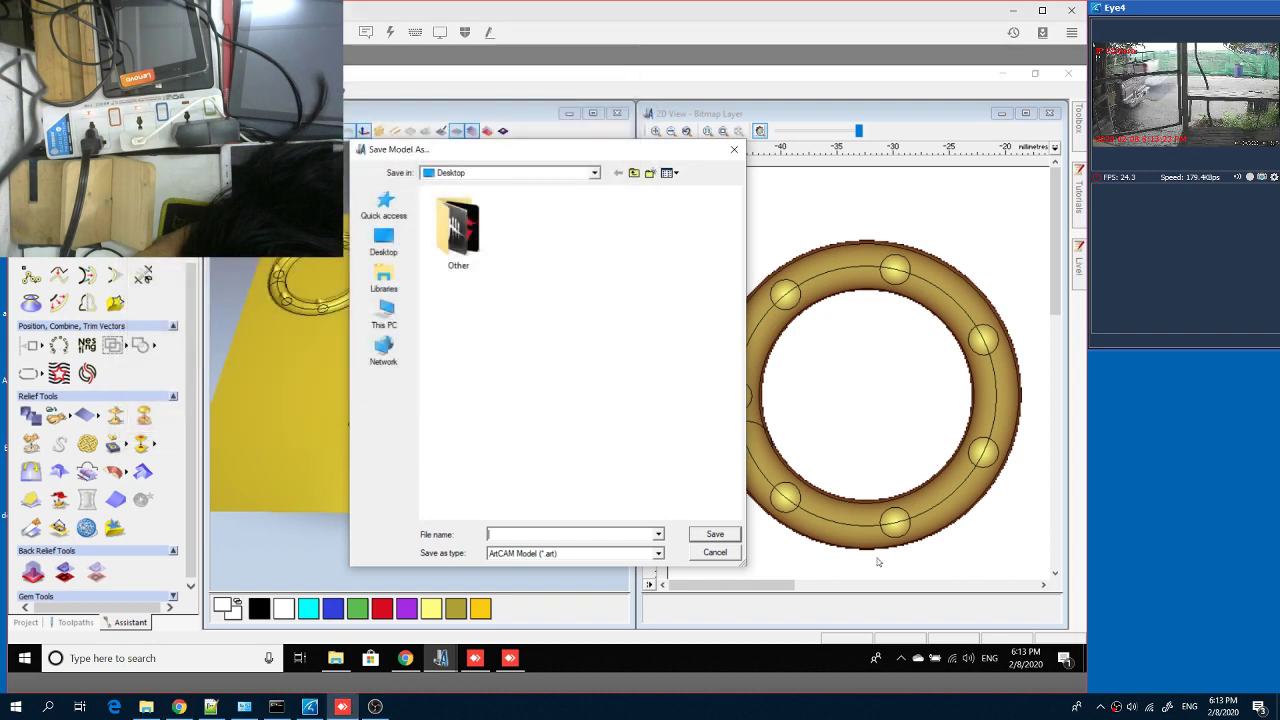
right_click(1116, 710)
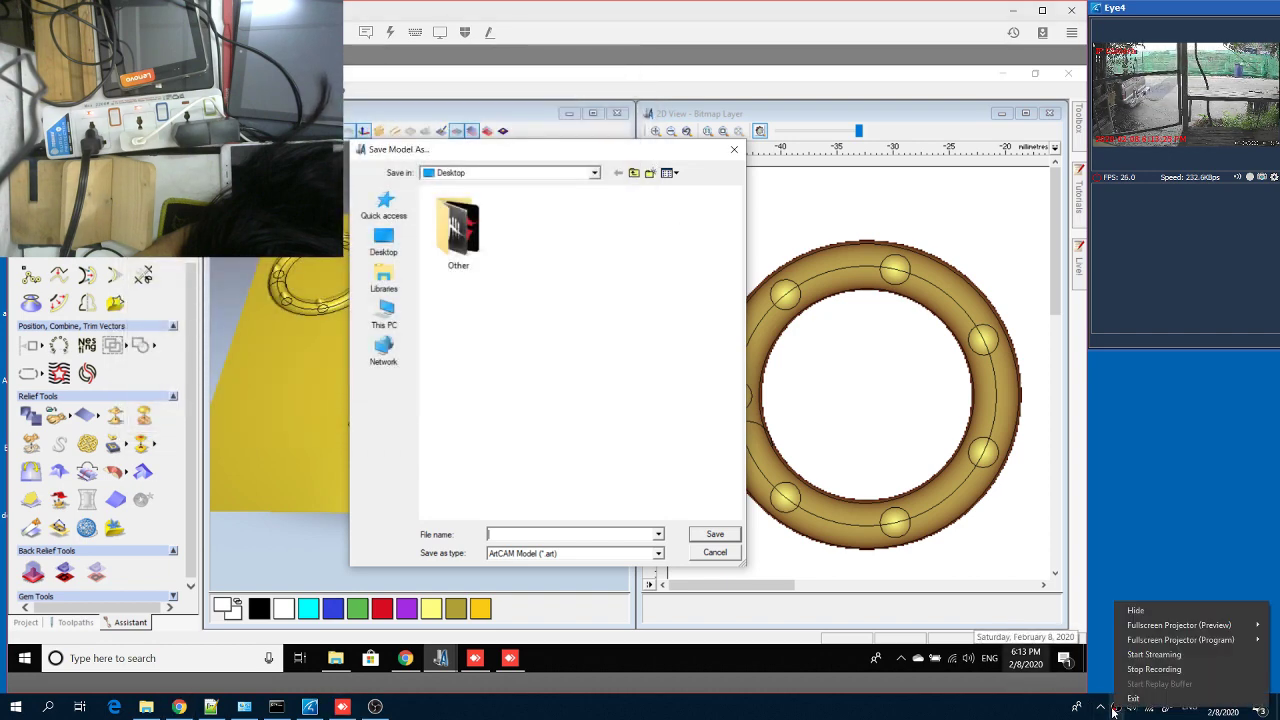